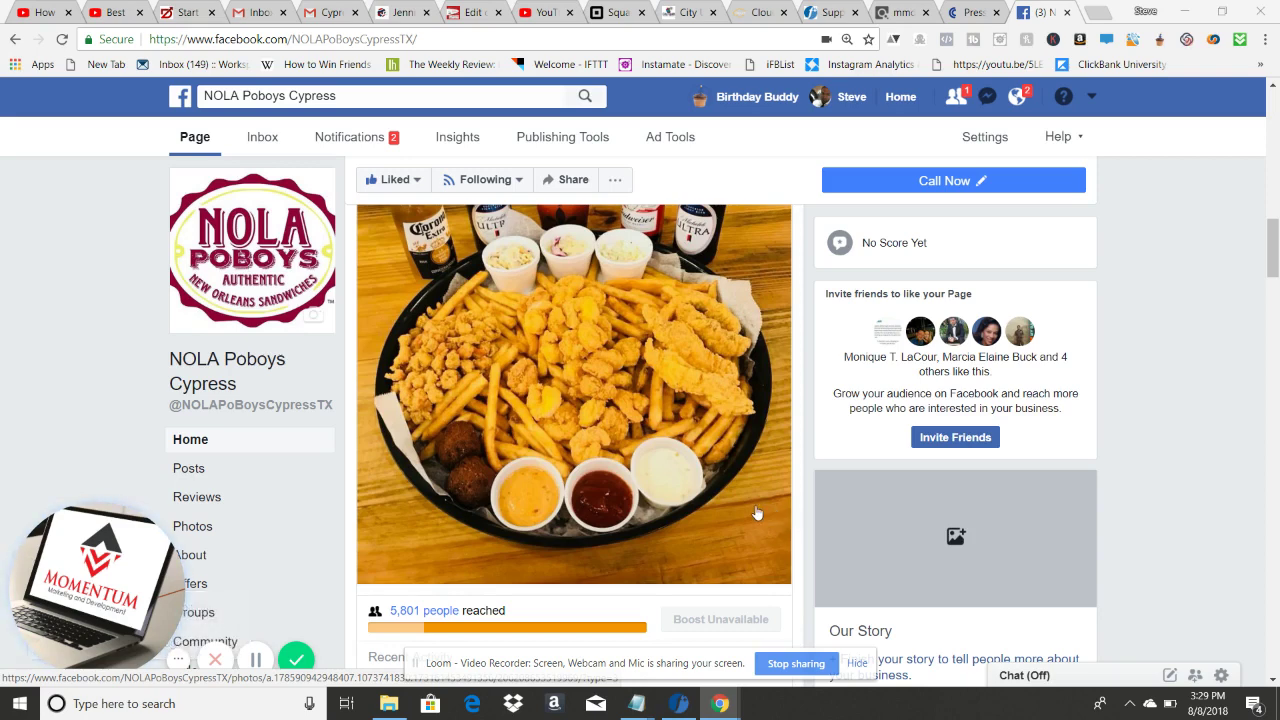
scroll(756, 514, up, 1)
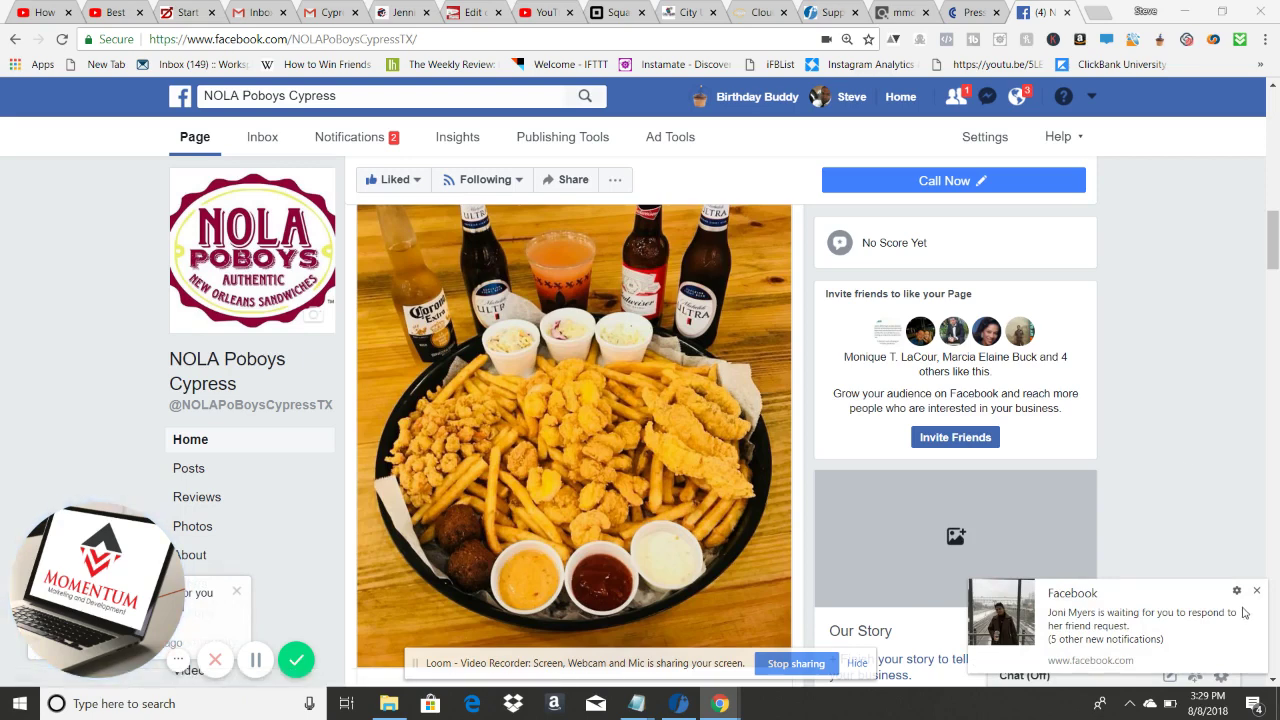
click(1258, 592)
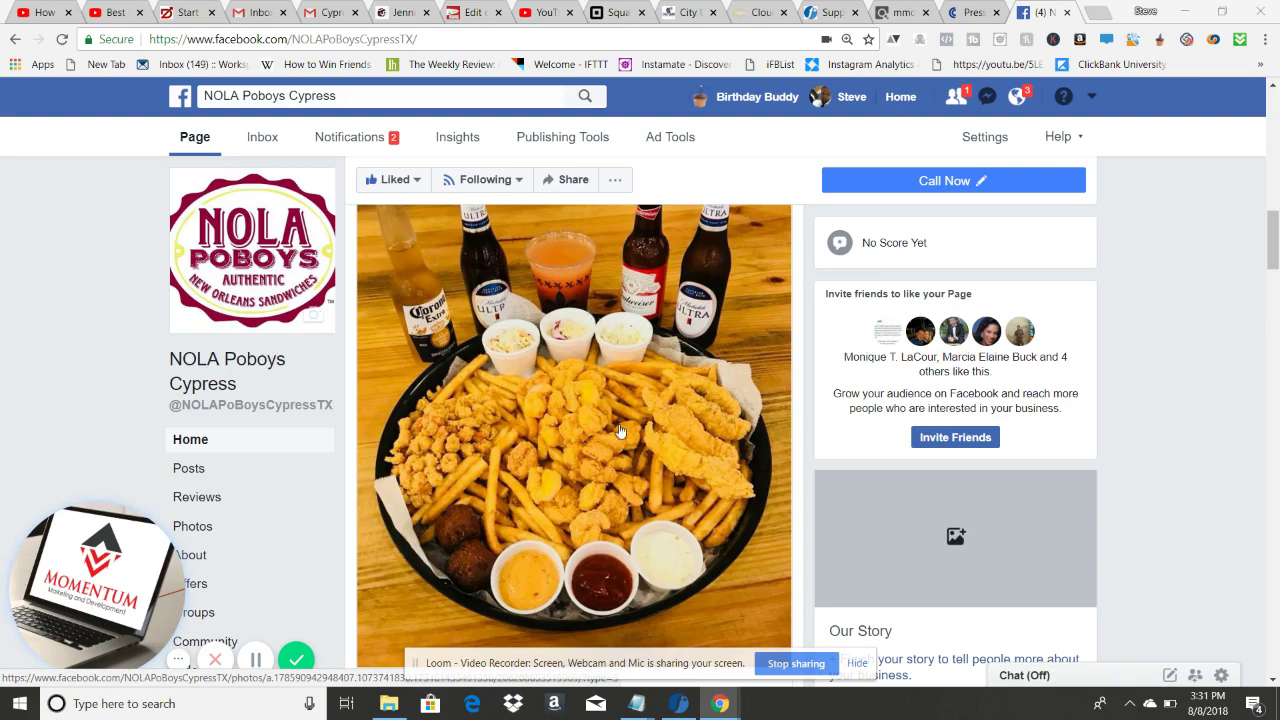
Scroll up to the pinned post and highlight its emoji, $3 OFF offer and address.
scroll(621, 467, up, 4)
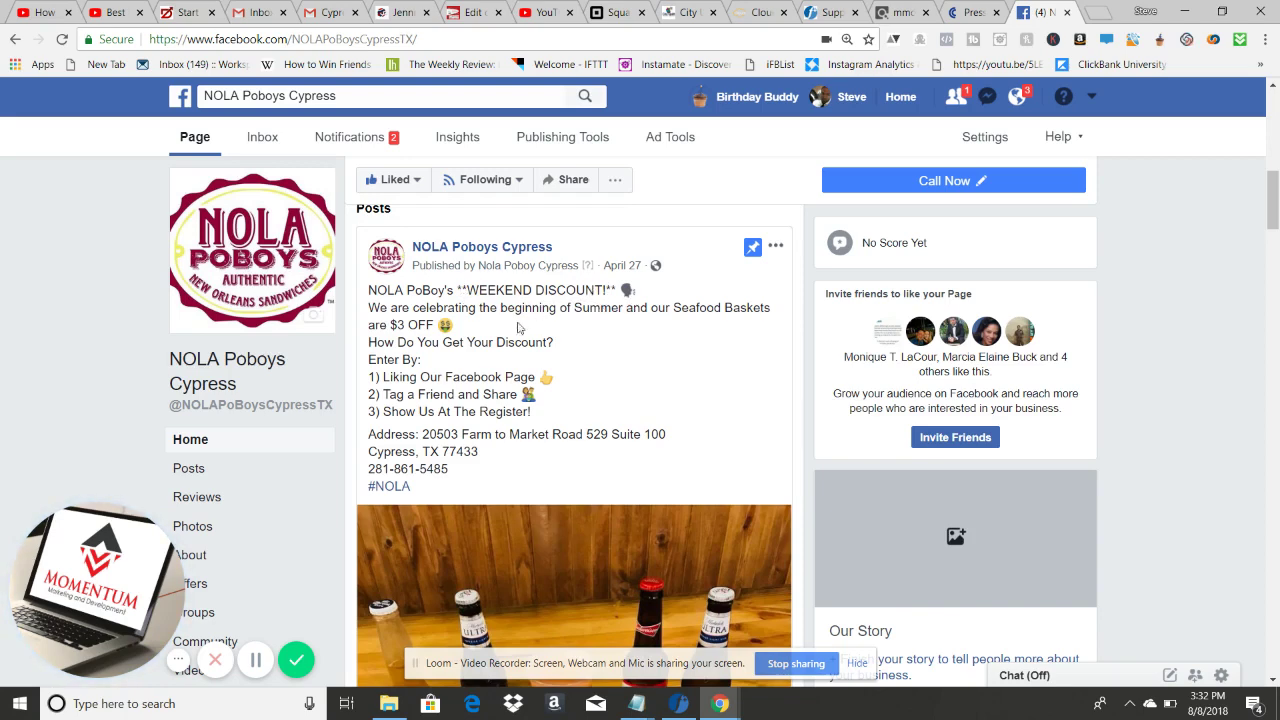
drag(637, 292, 621, 290)
click(644, 296)
drag(460, 327, 391, 325)
click(473, 330)
drag(423, 434, 460, 470)
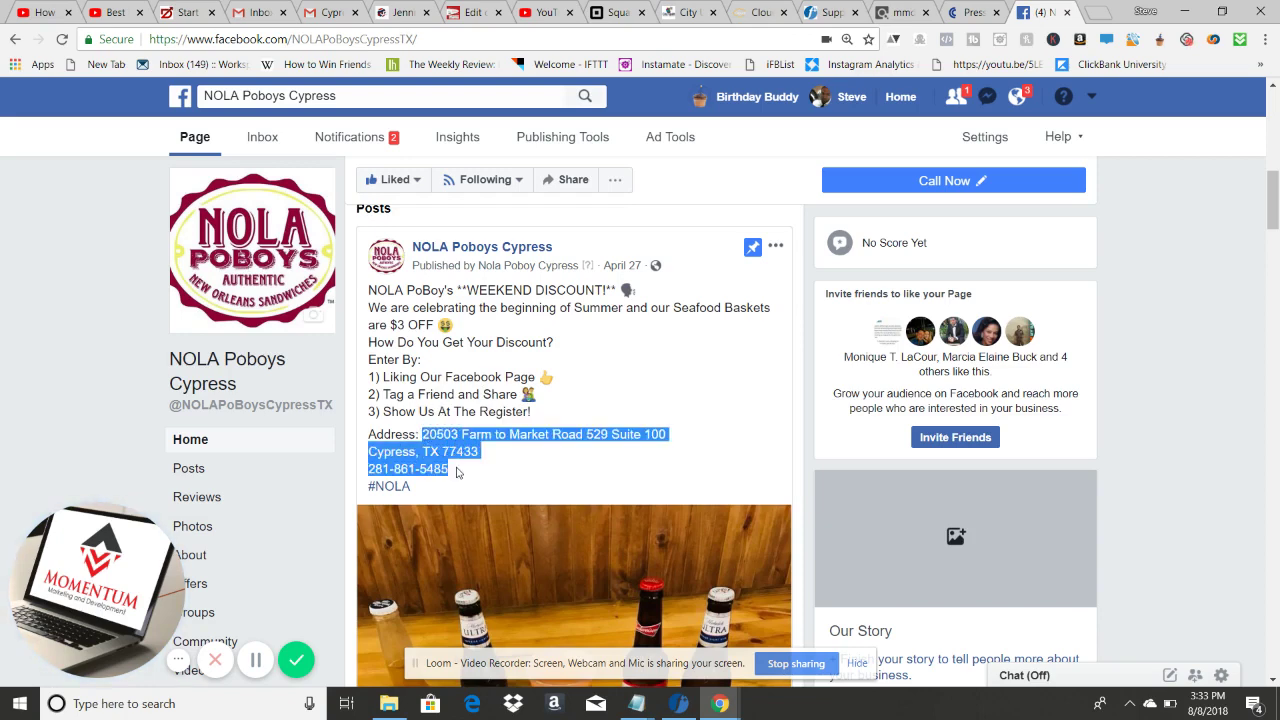
click(507, 462)
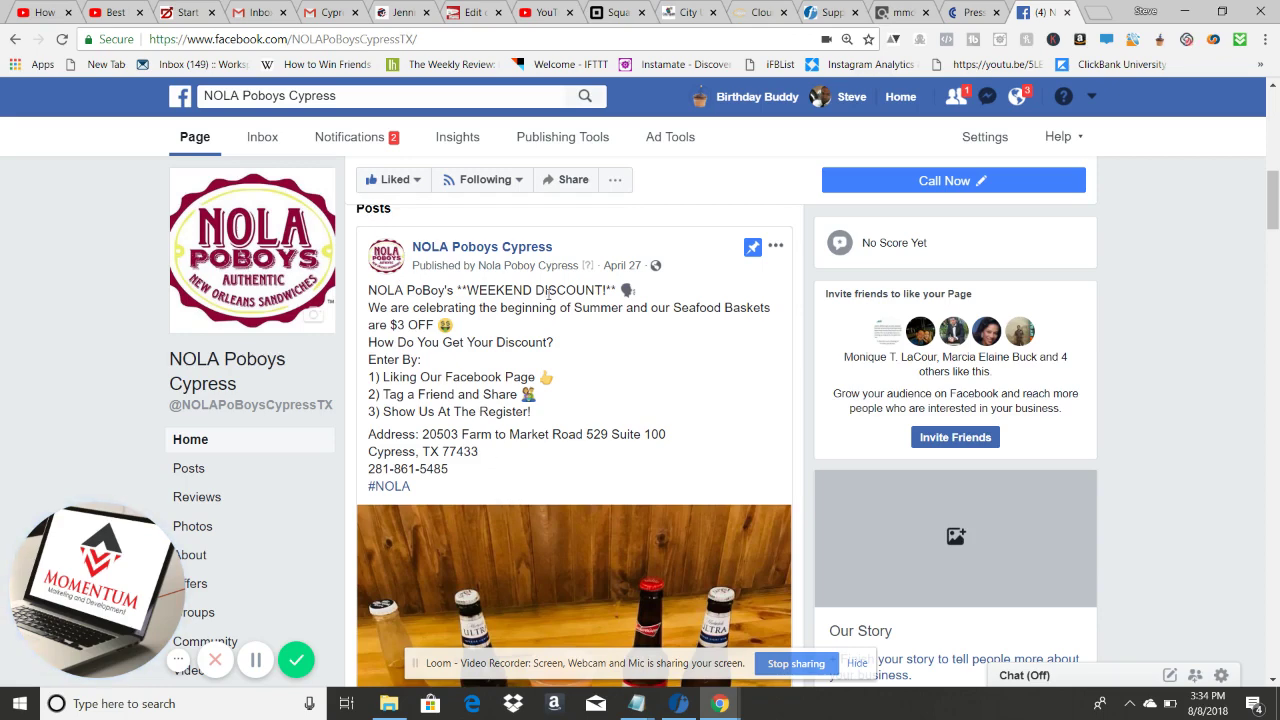
scroll(620, 550, down, 1)
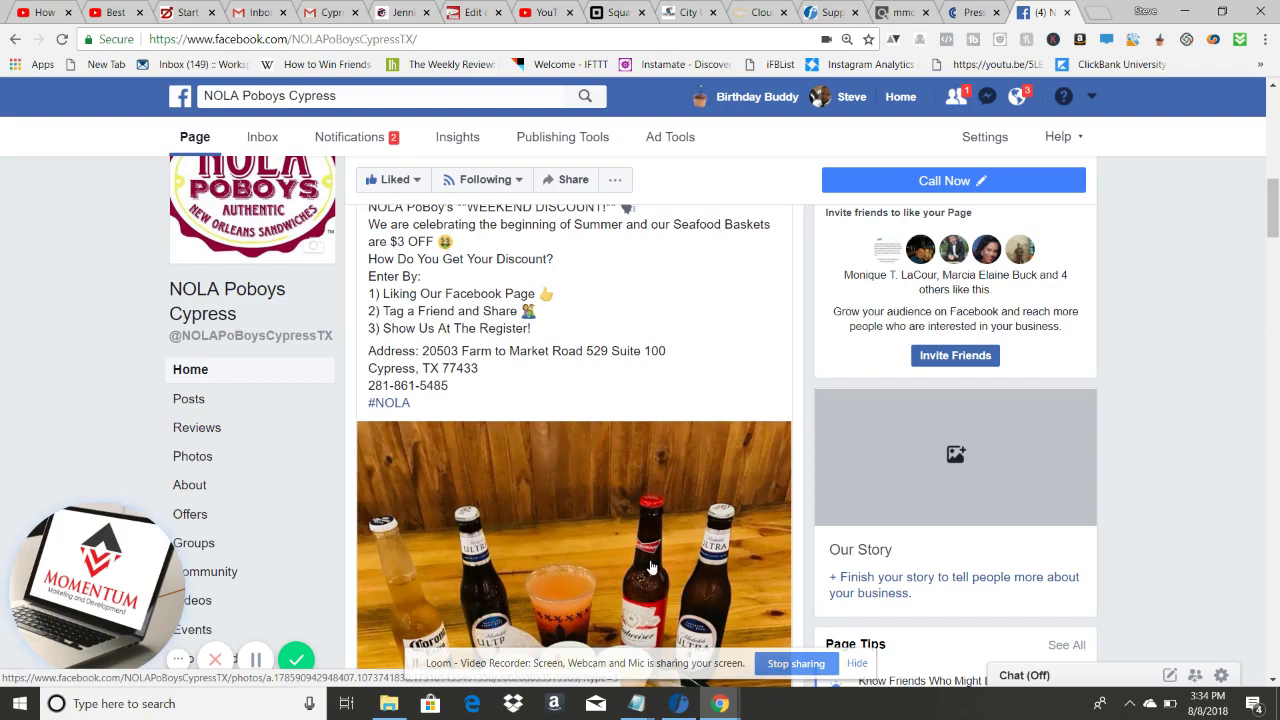
scroll(648, 567, down, 4)
scroll(650, 567, up, 2)
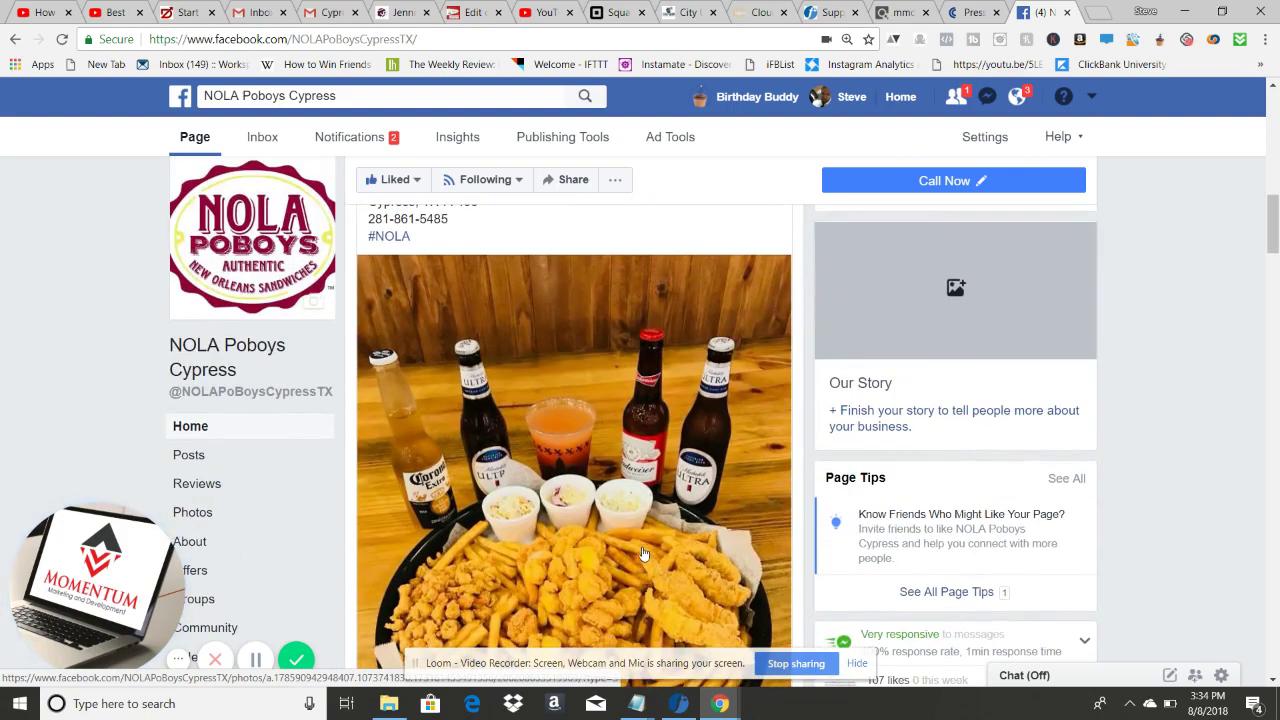
scroll(648, 565, down, 2)
scroll(572, 467, down, 1)
scroll(586, 445, up, 2)
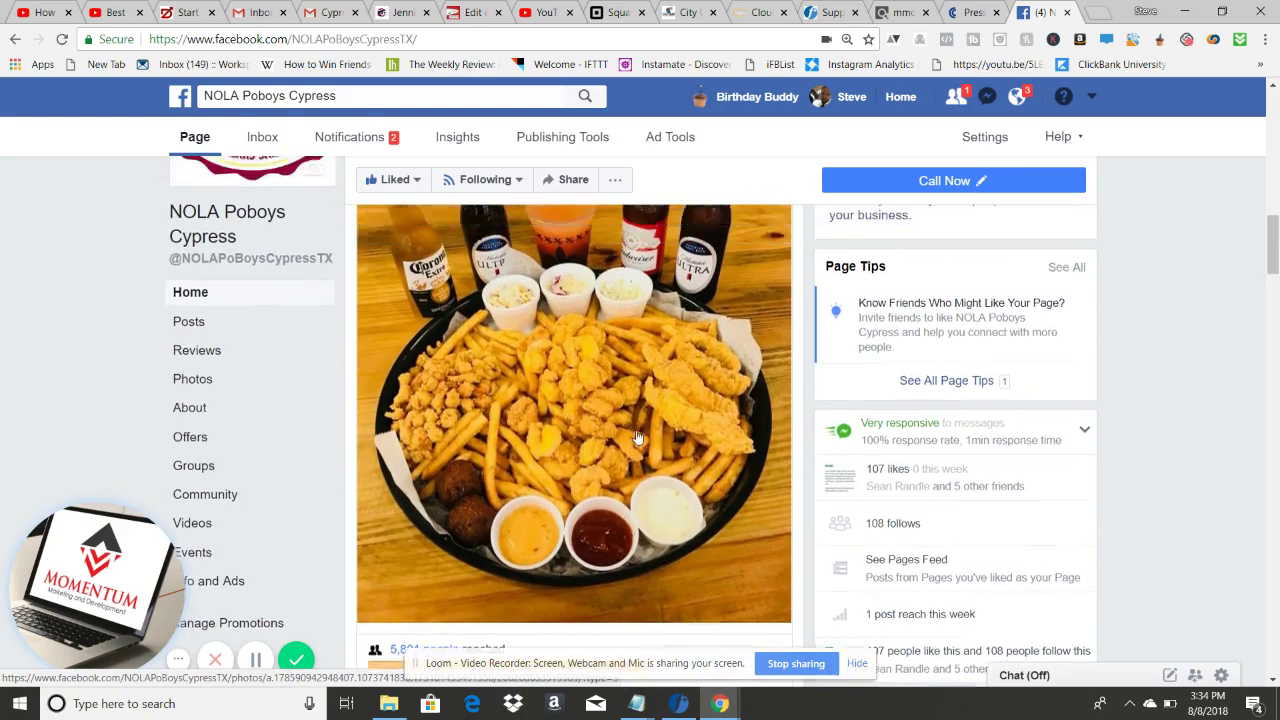
scroll(560, 505, up, 6)
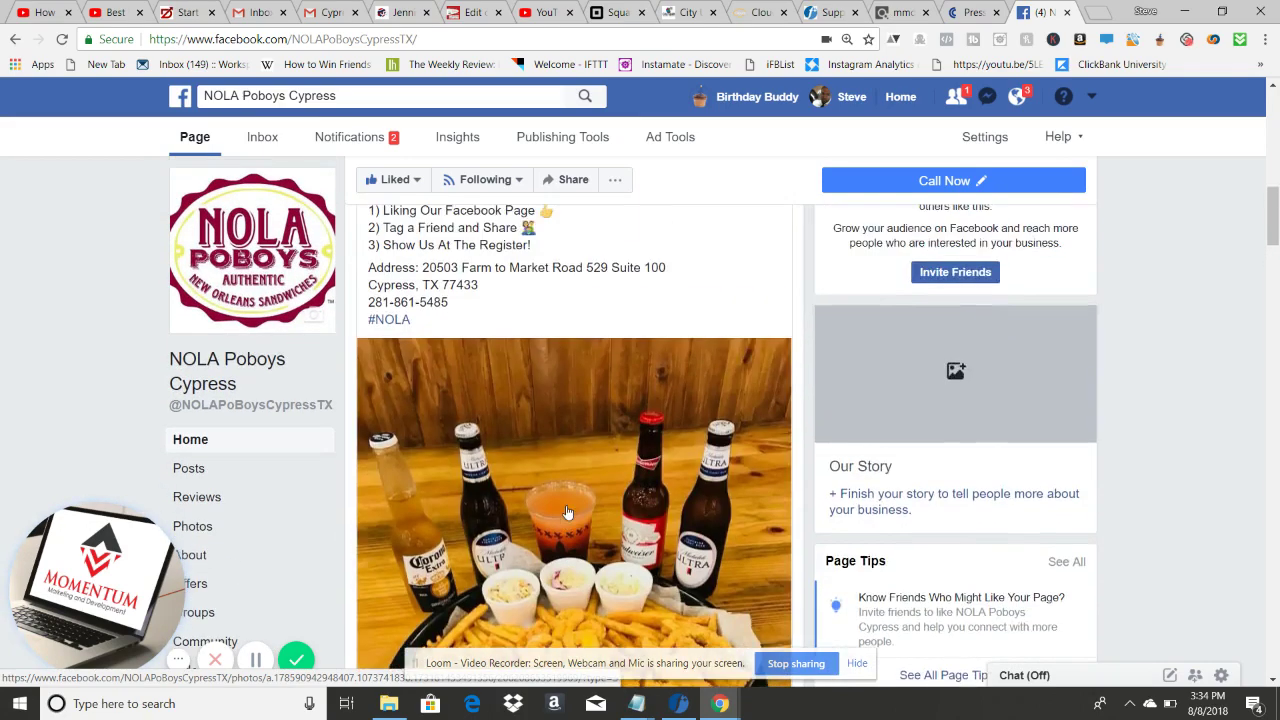
scroll(560, 512, up, 3)
scroll(552, 511, down, 4)
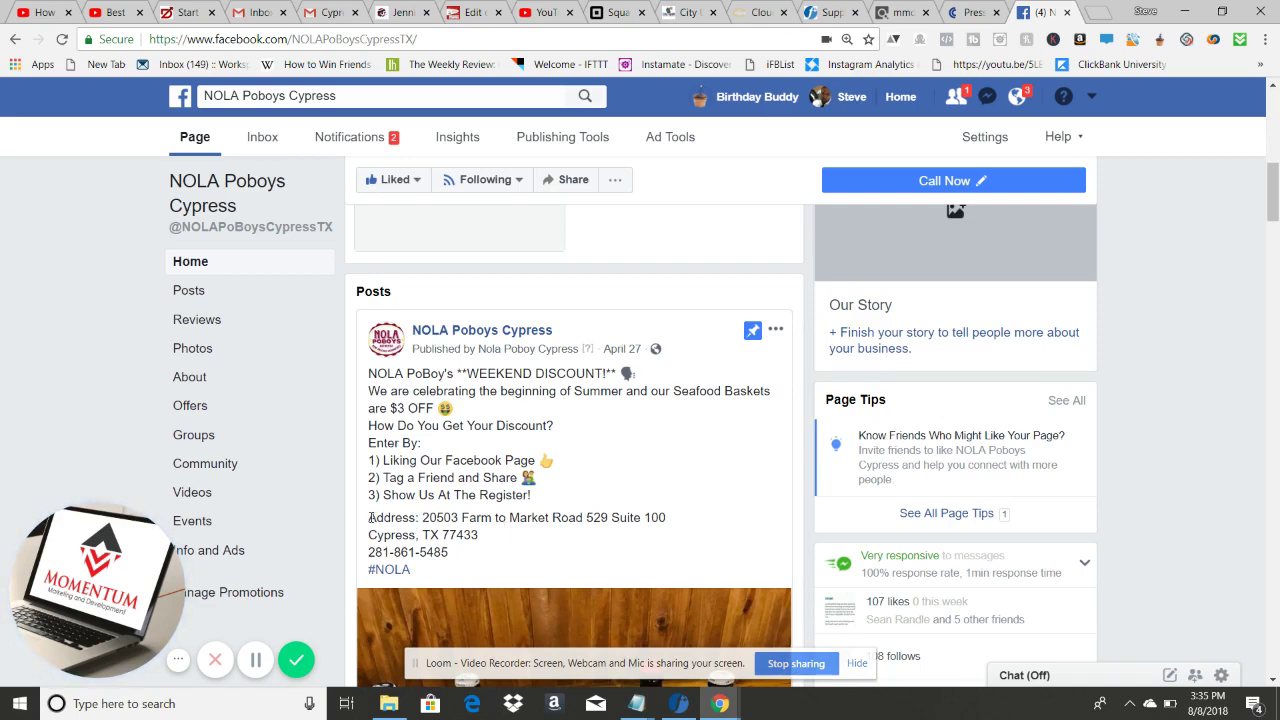
Highlight the post's address and phone number twice, leaving the text deselected.
drag(371, 516, 484, 532)
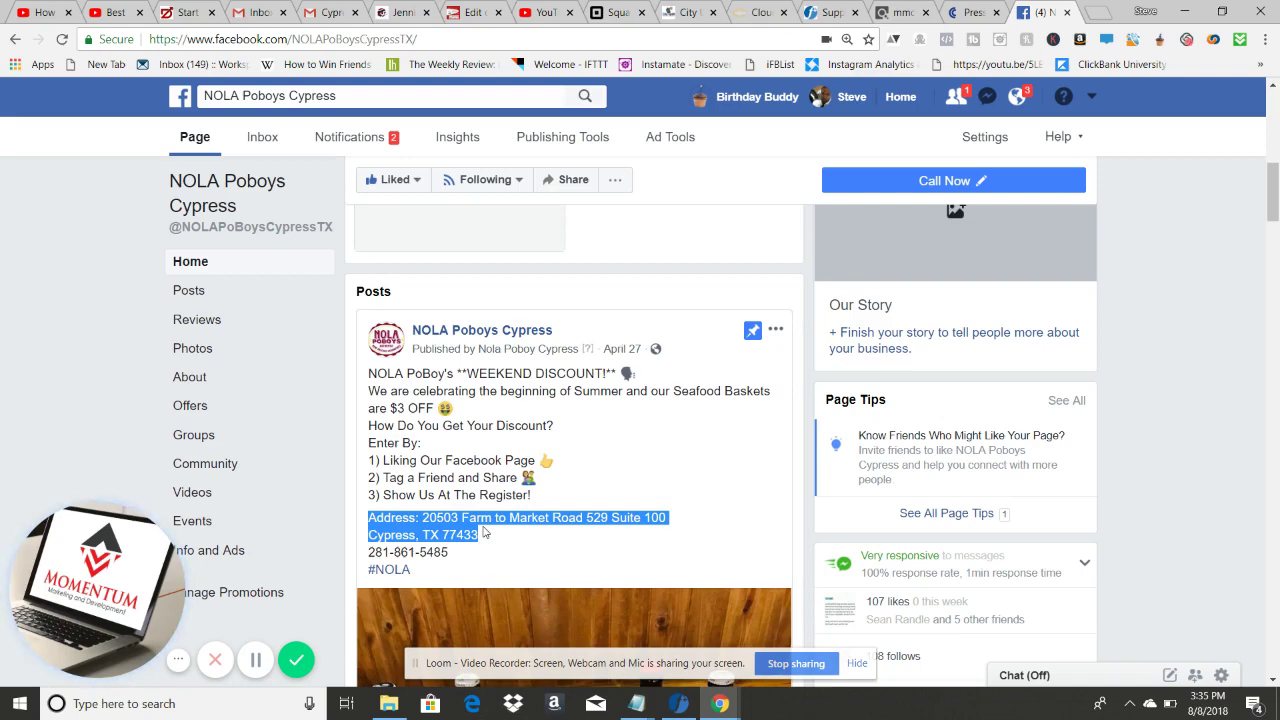
drag(483, 531, 482, 558)
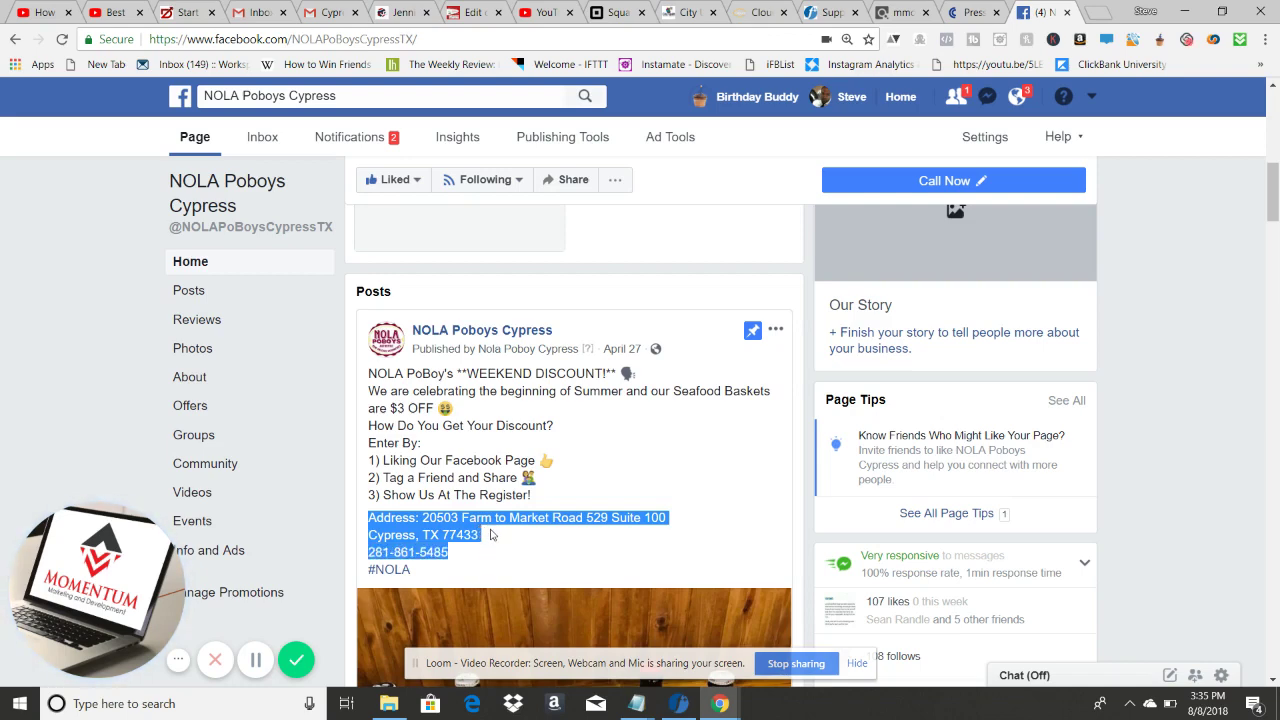
click(491, 535)
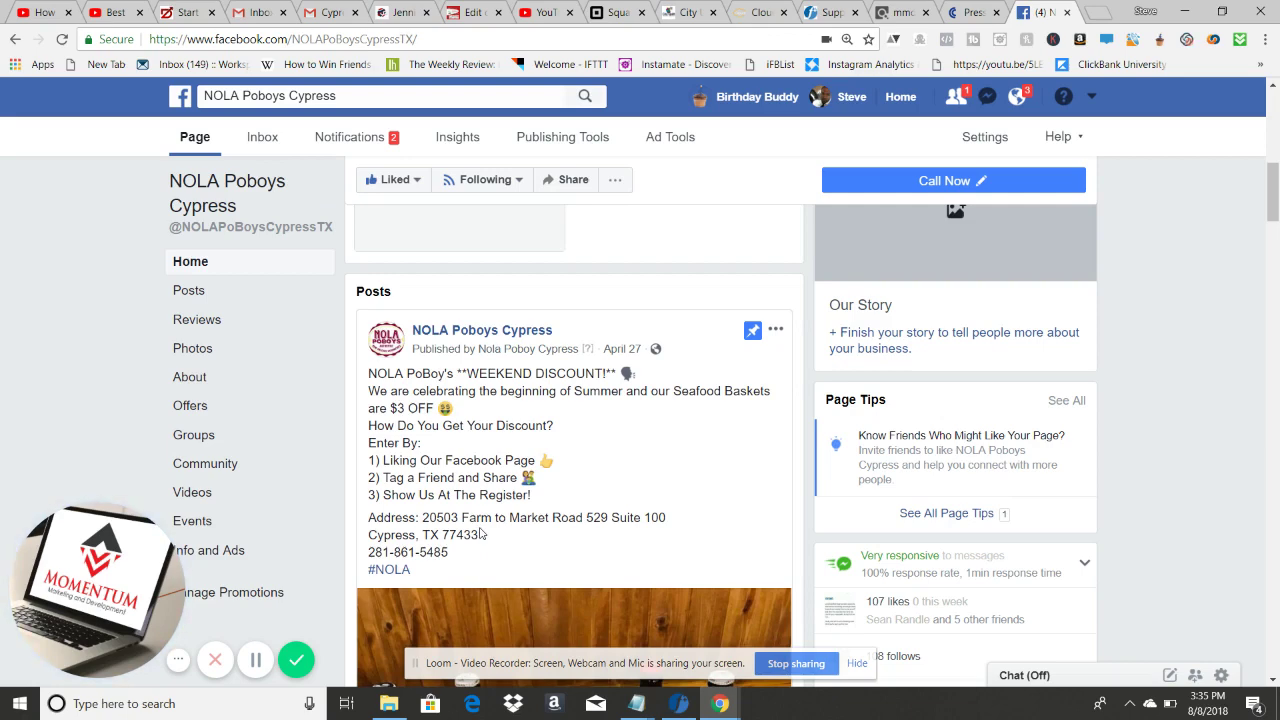
drag(424, 518, 480, 552)
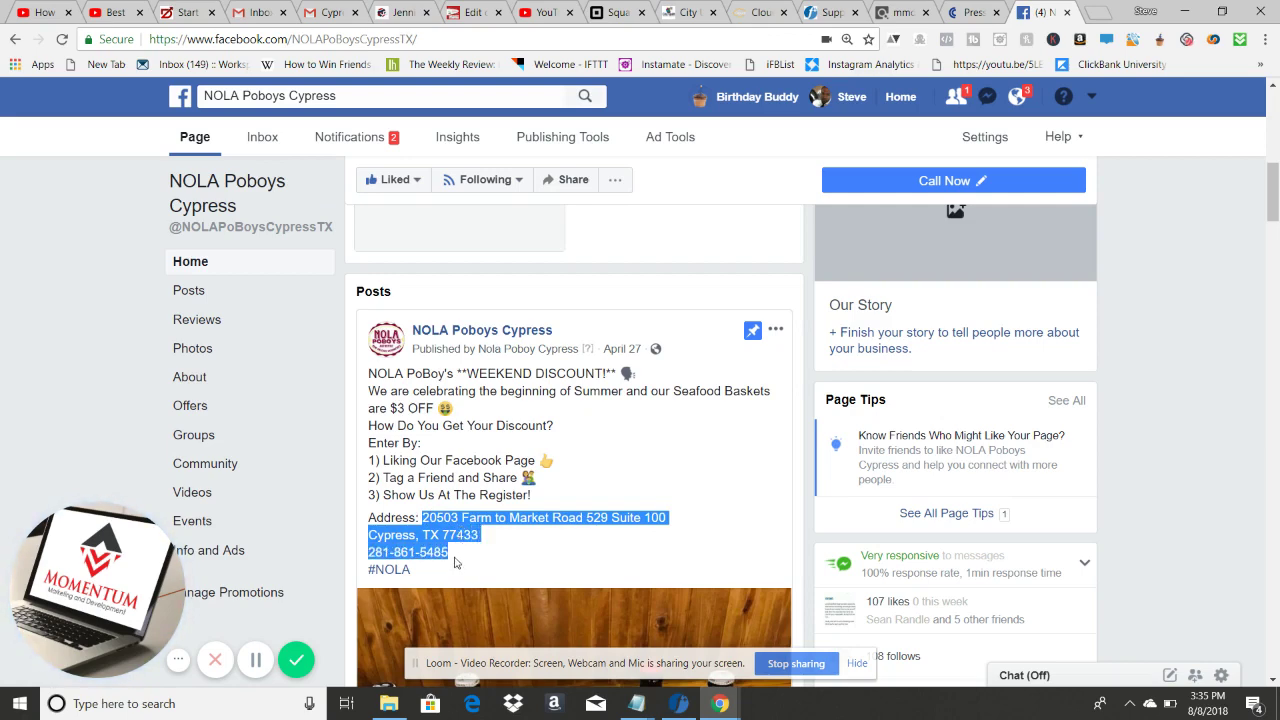
click(455, 557)
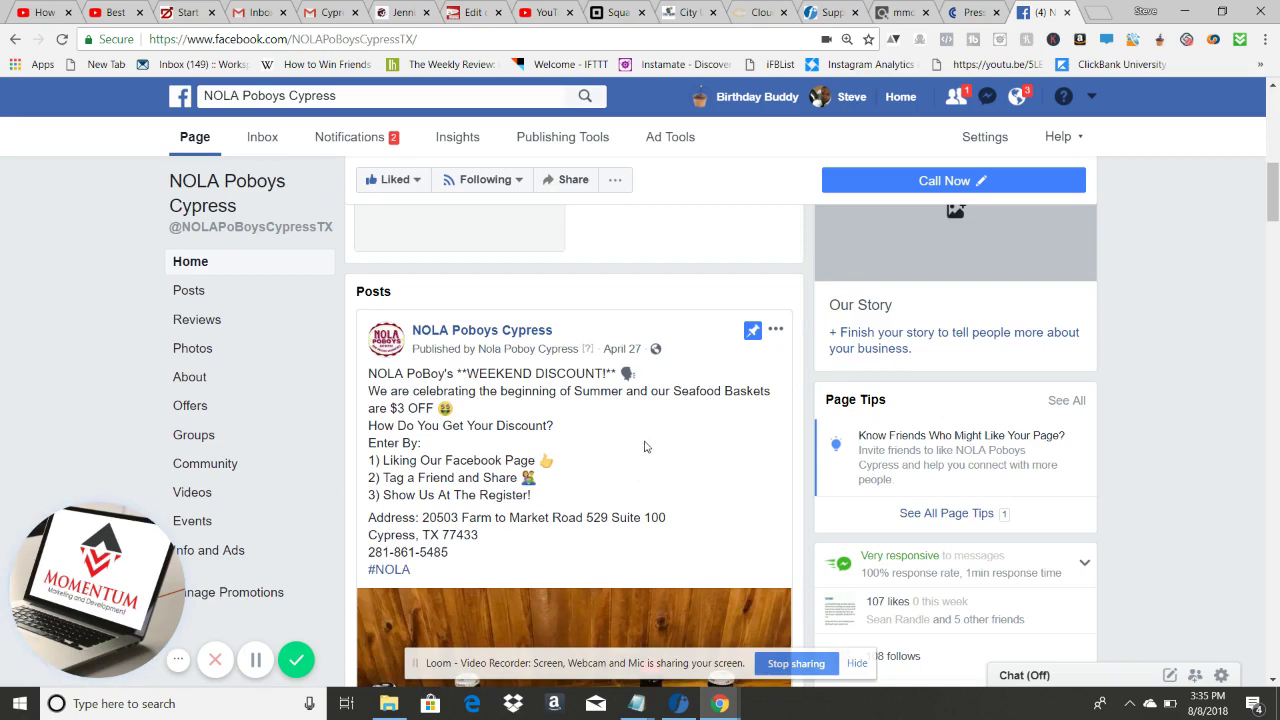
Scroll past the food photo to Recent Activity, the 191 reactions and comments.
scroll(647, 446, down, 1)
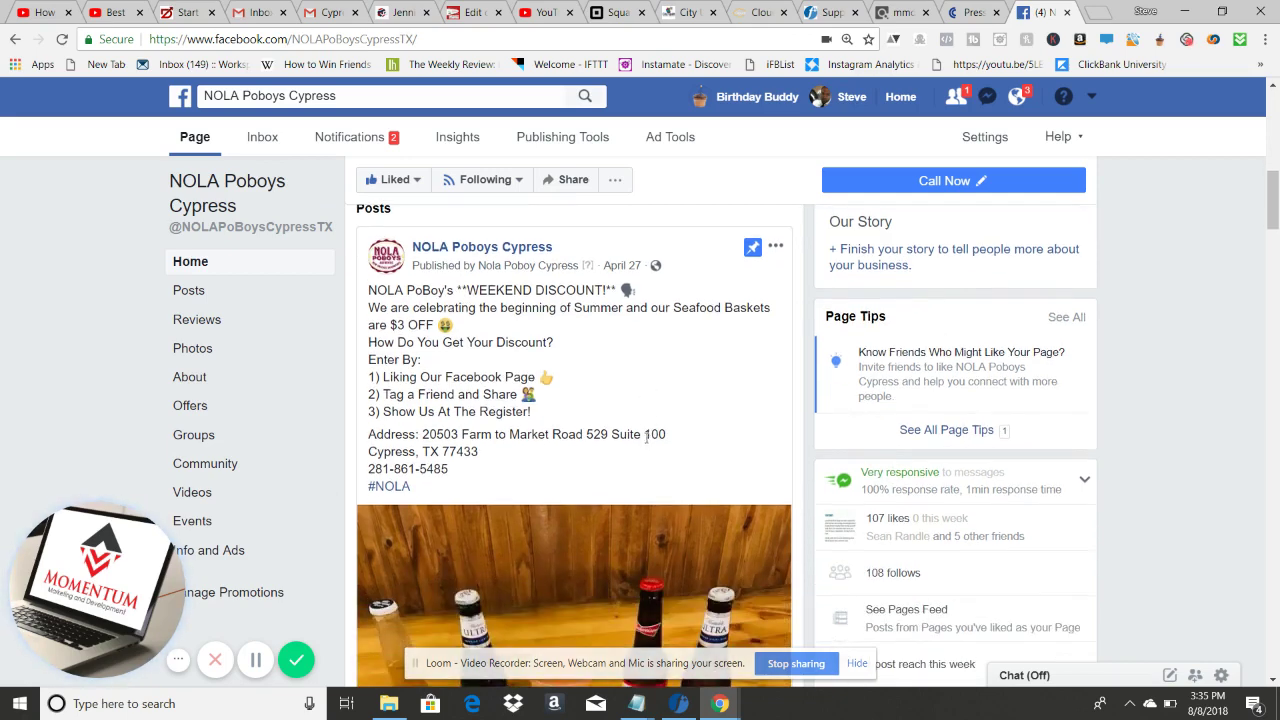
scroll(660, 440, down, 3)
scroll(660, 440, down, 4)
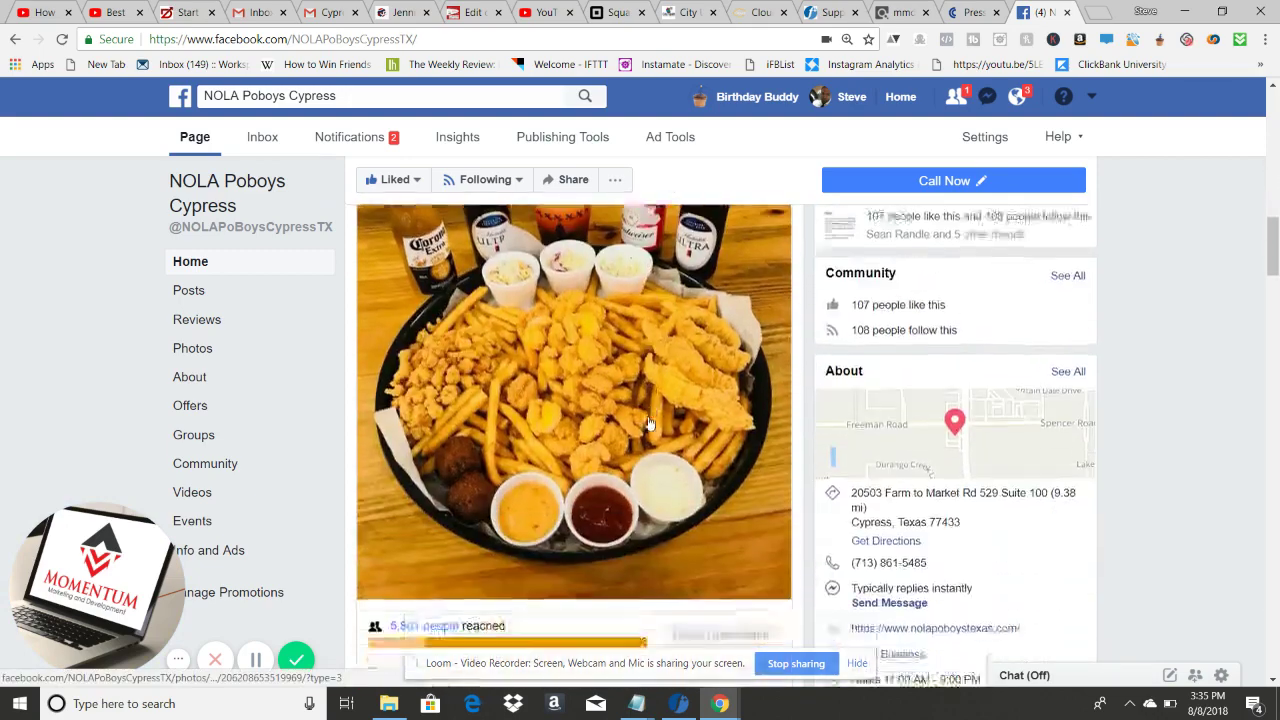
scroll(635, 423, down, 1)
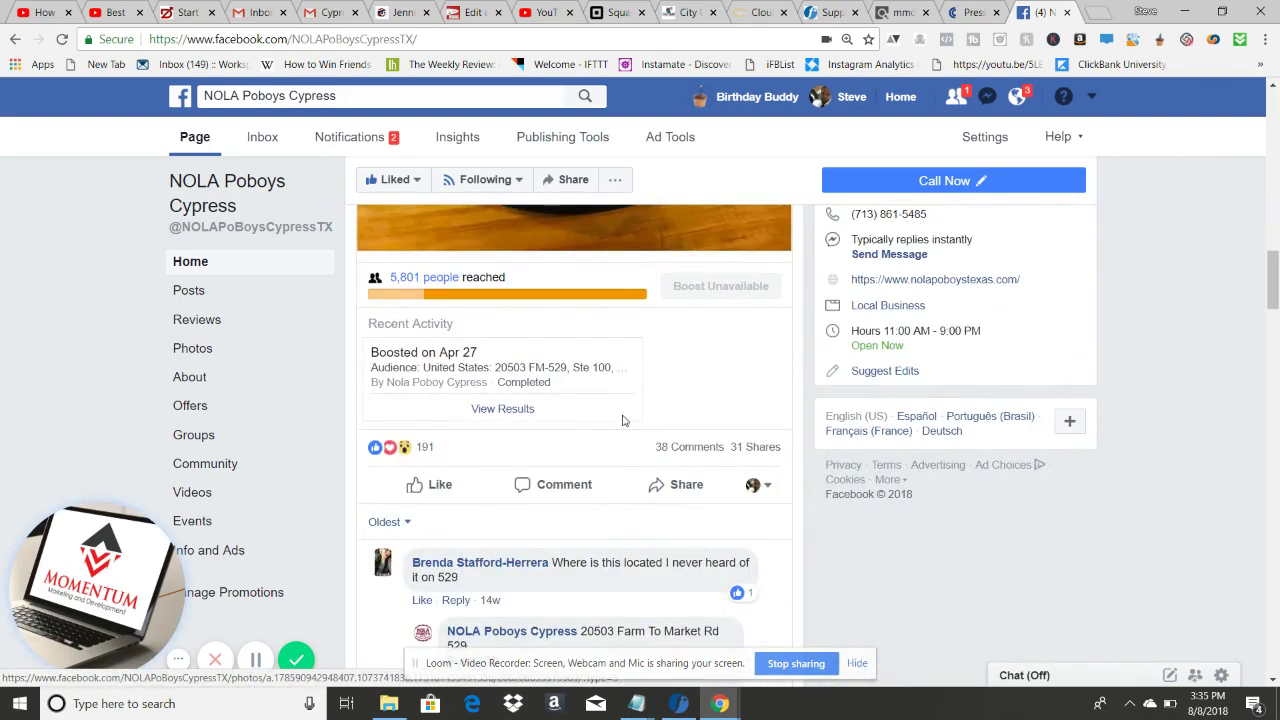
scroll(606, 423, down, 1)
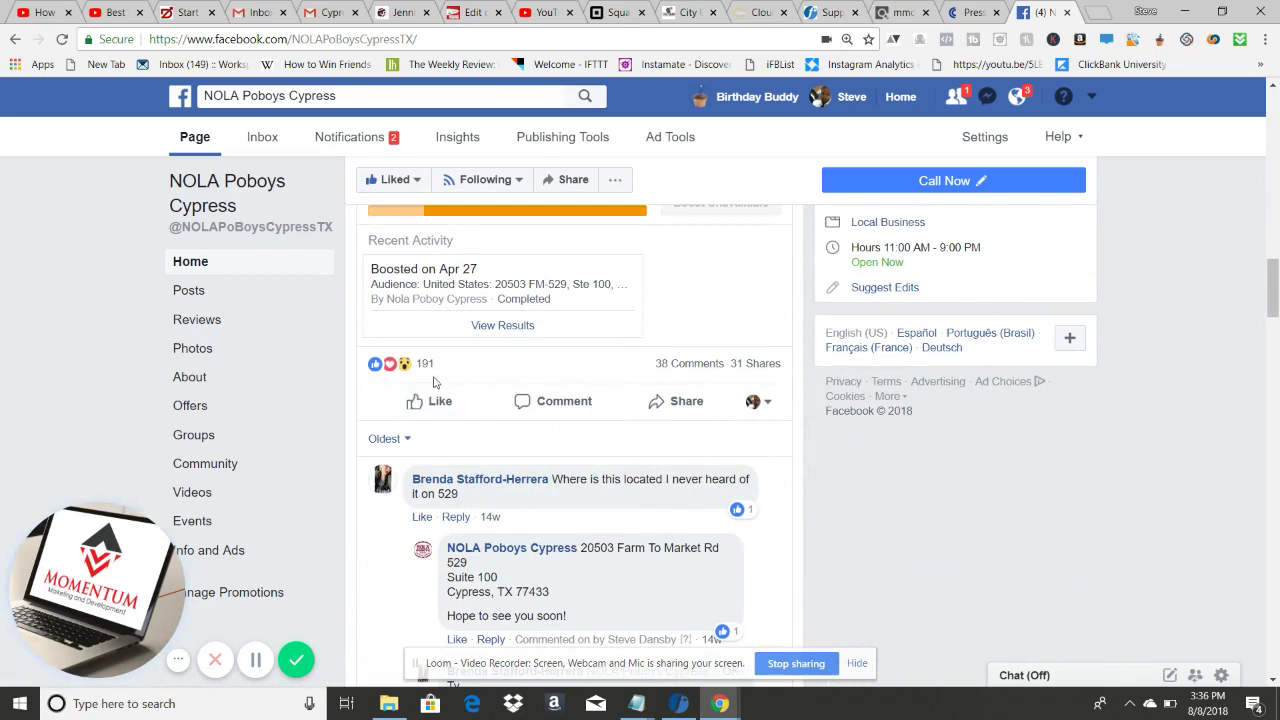
mouse_move(422, 366)
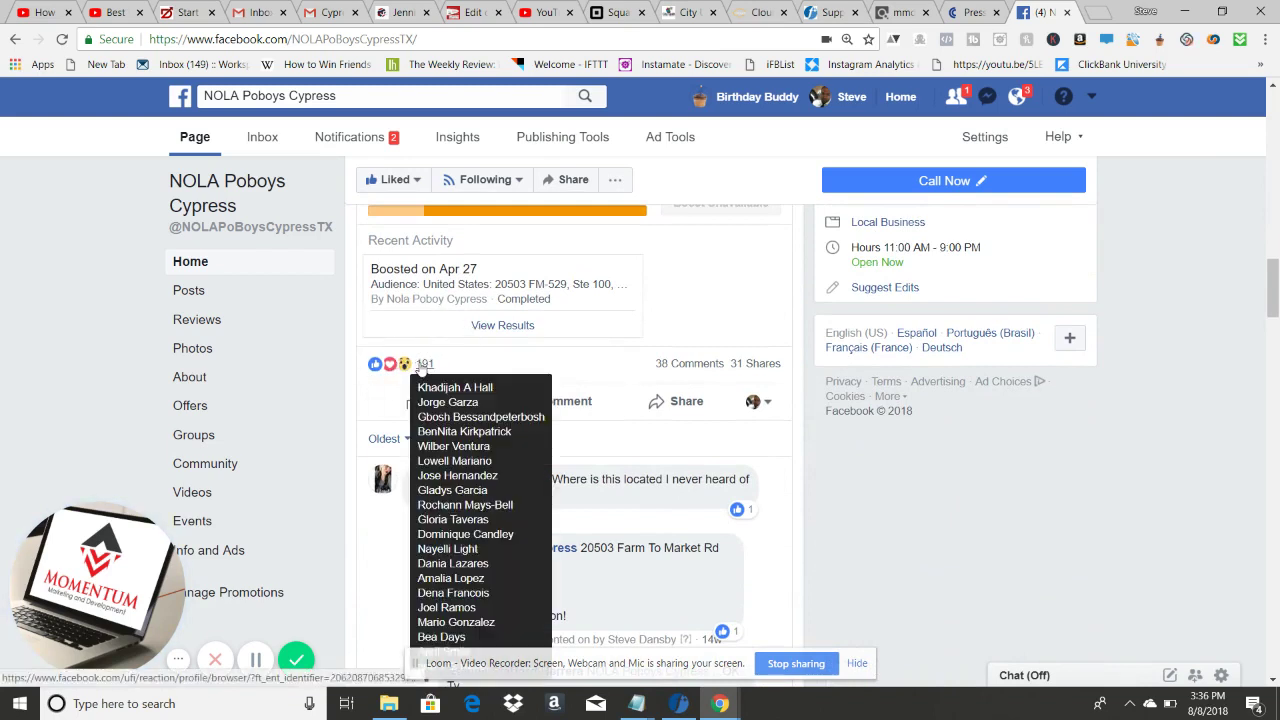
mouse_move(694, 369)
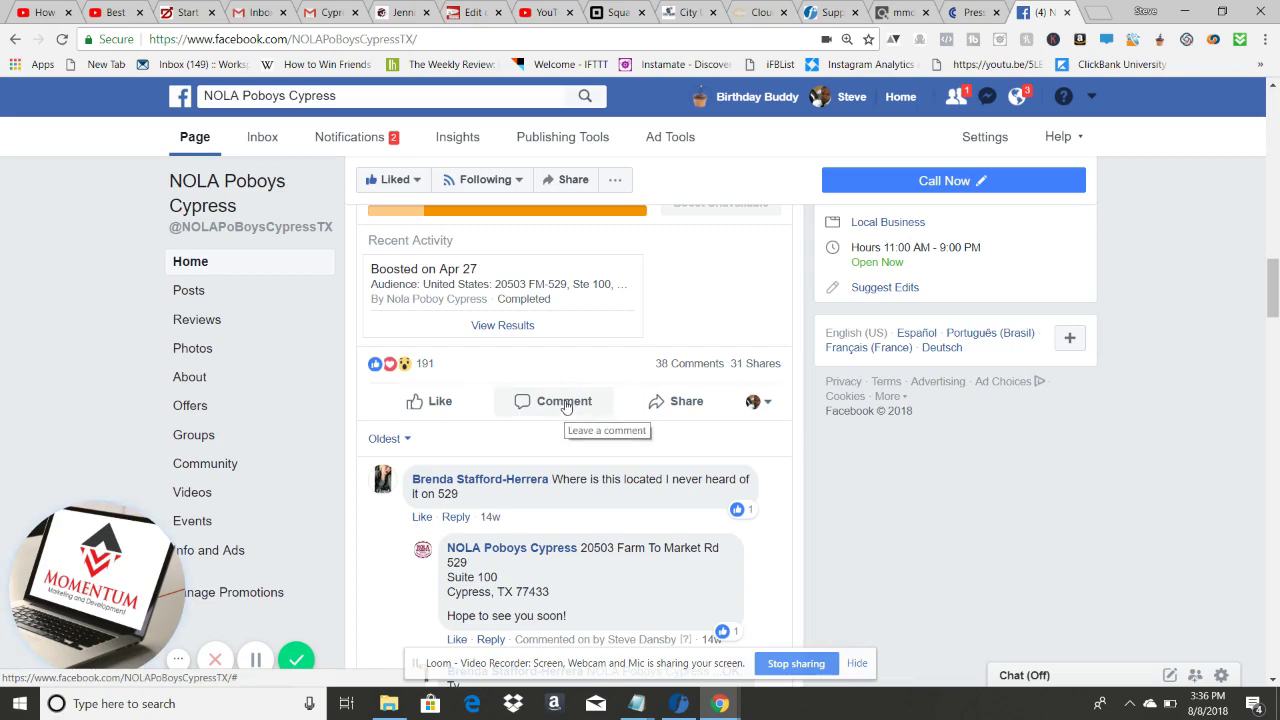
scroll(566, 406, up, 1)
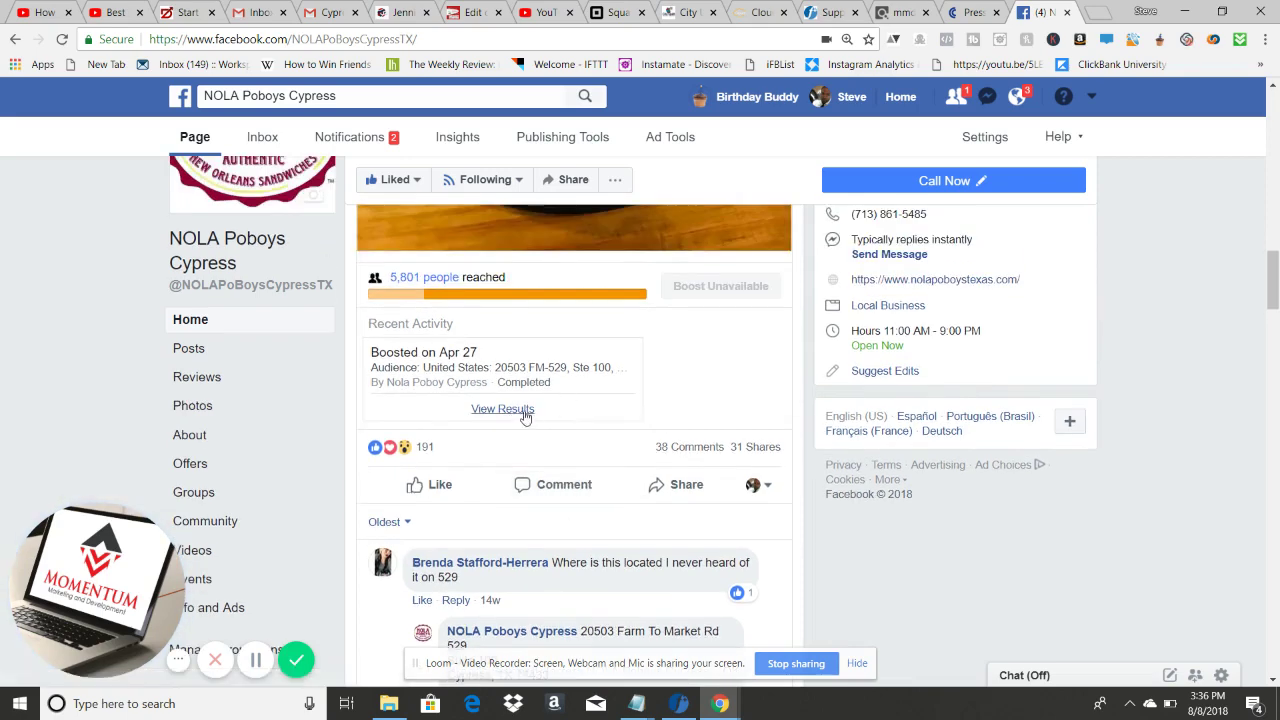
Open the boosted post's View Results and highlight the $58.58 total spend.
click(503, 410)
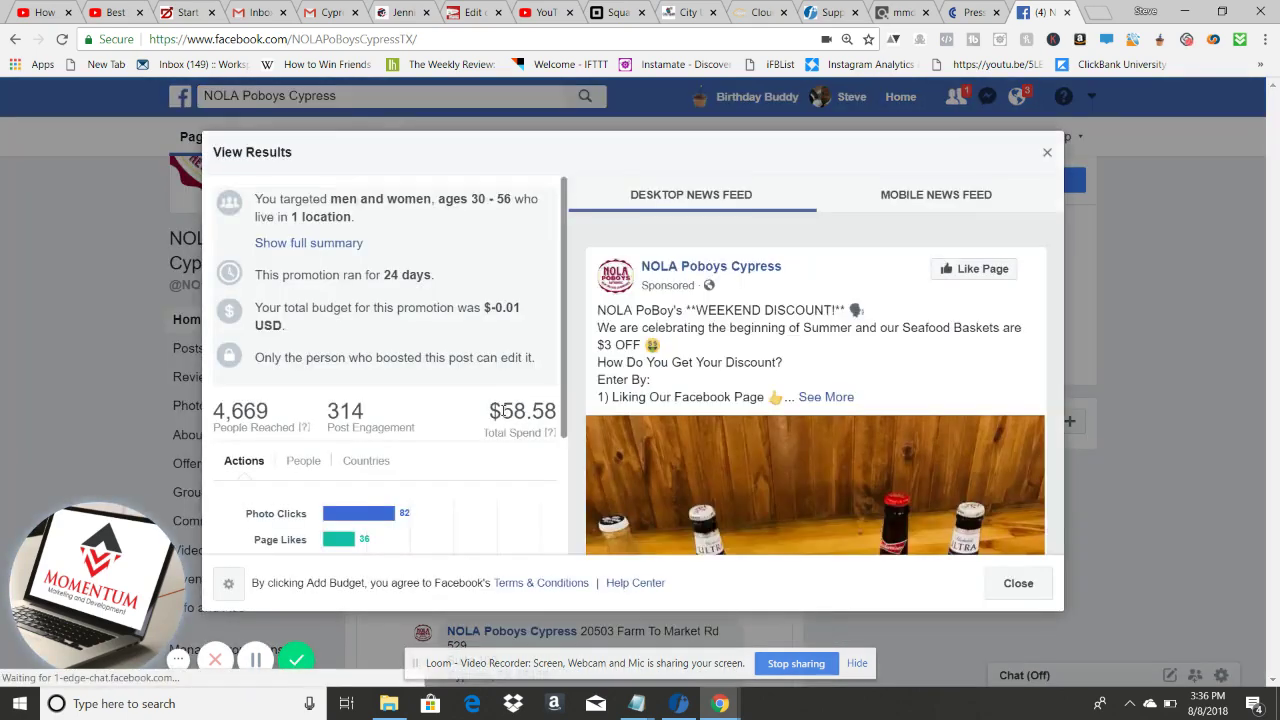
drag(556, 412, 503, 413)
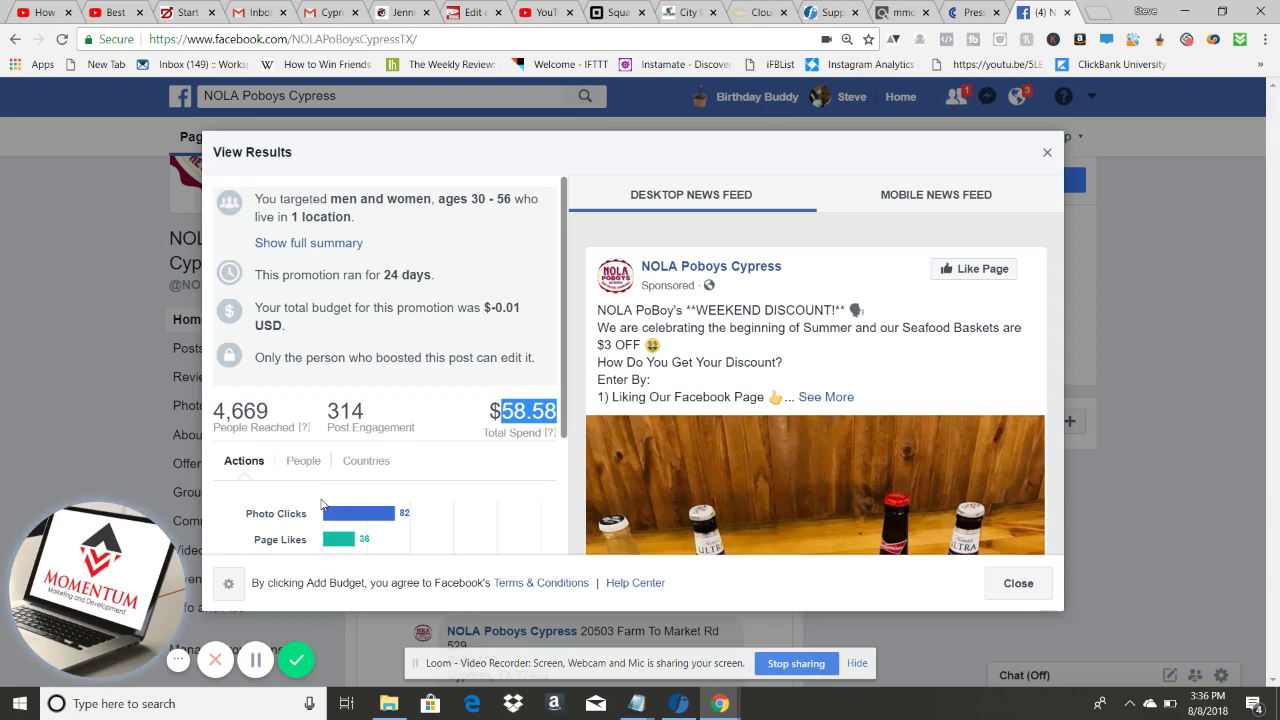
Expand the full targeting summary and highlight the 30 - 56 age range.
click(317, 246)
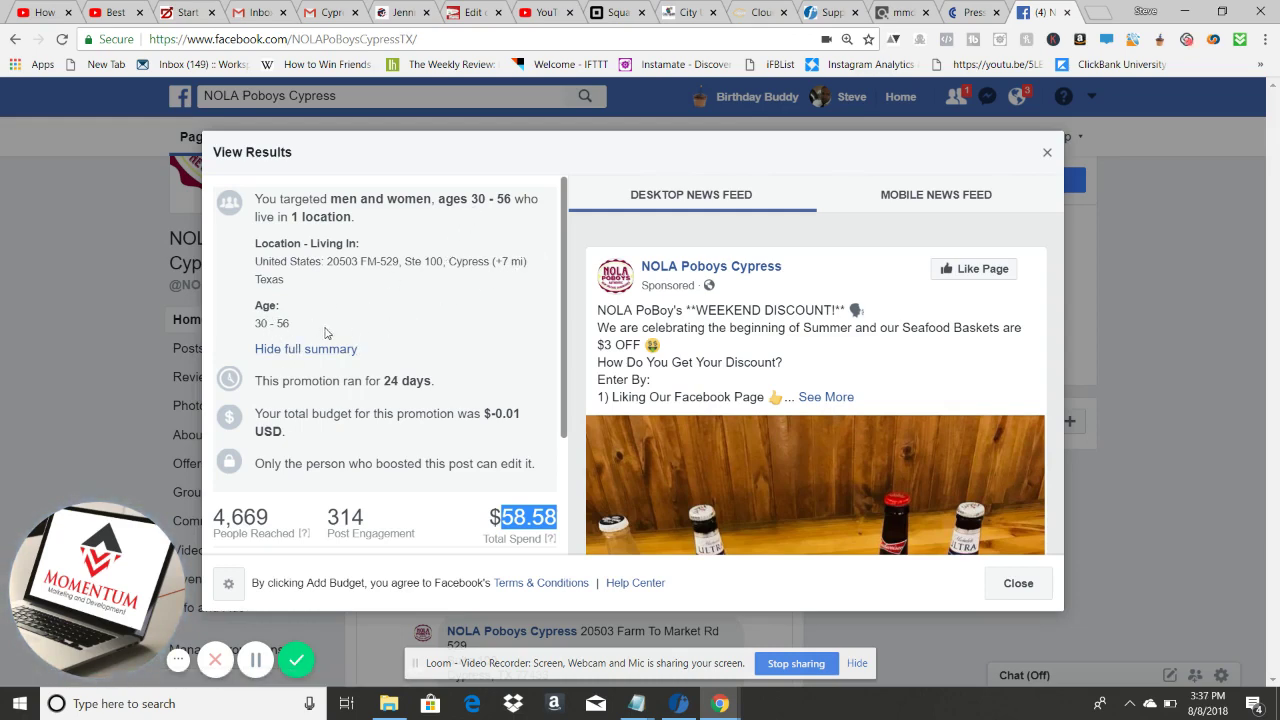
double_click(281, 324)
drag(266, 324, 255, 327)
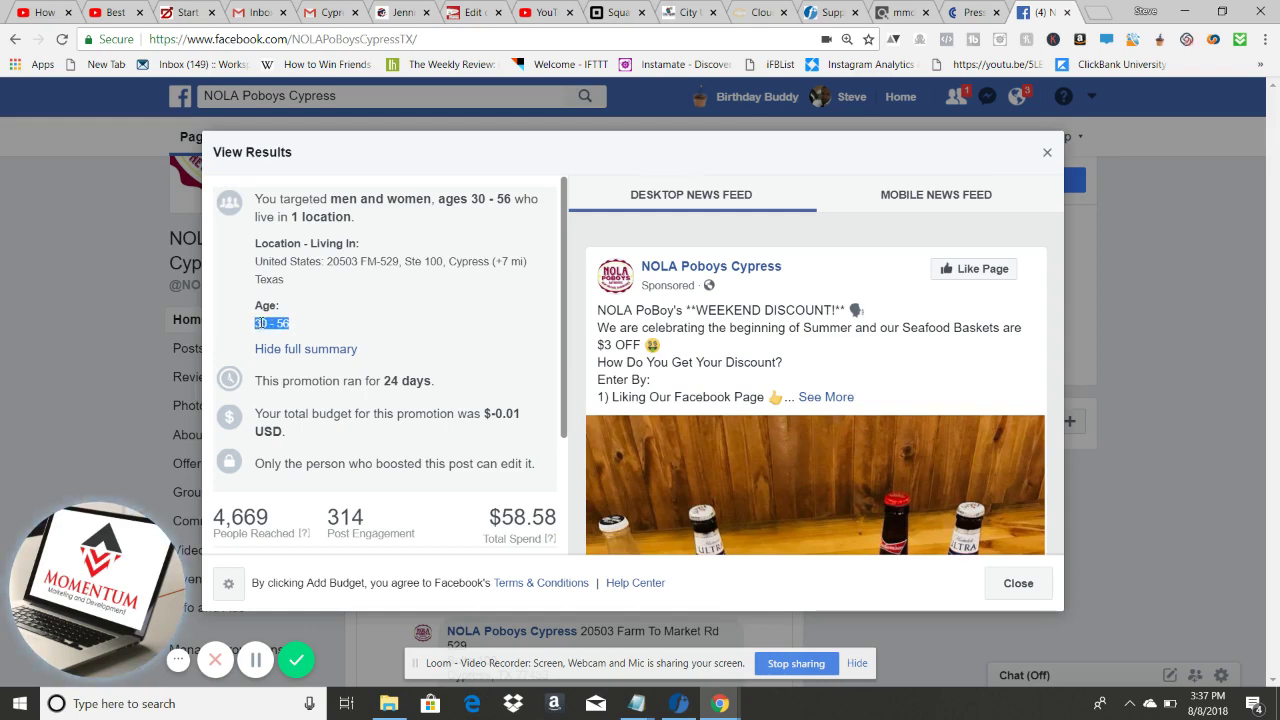
click(265, 323)
drag(257, 323, 289, 323)
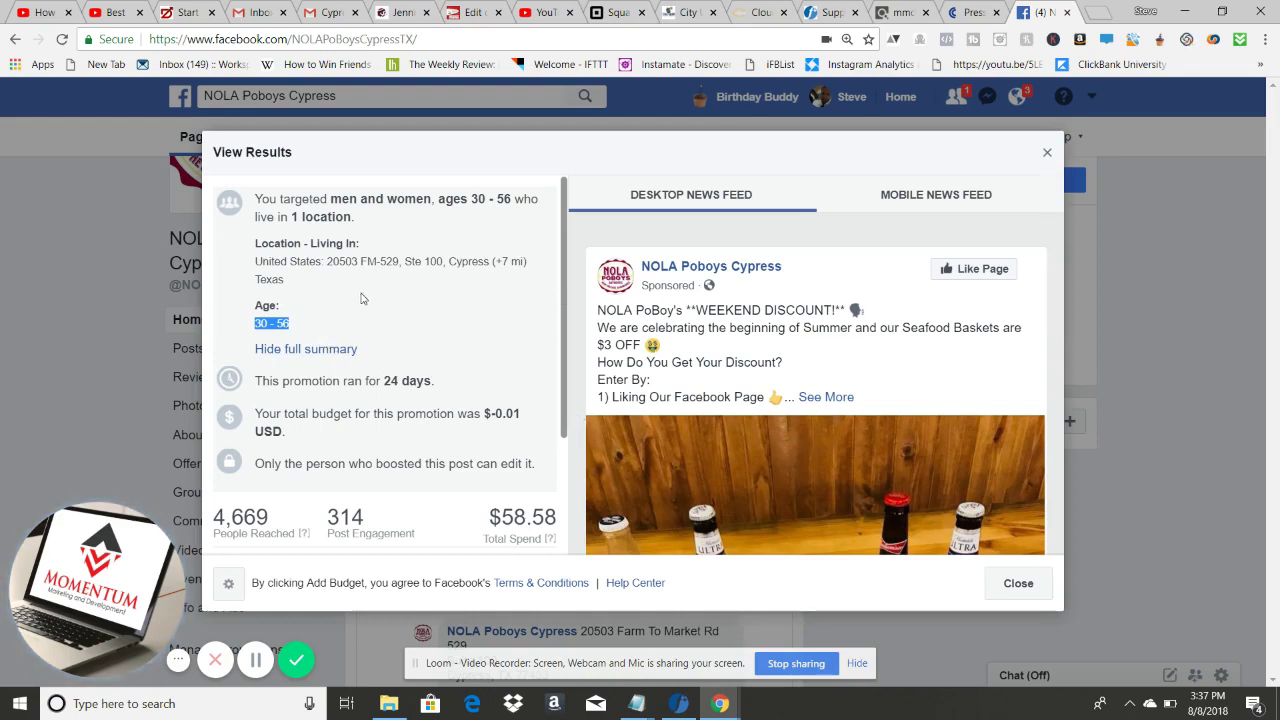
click(313, 305)
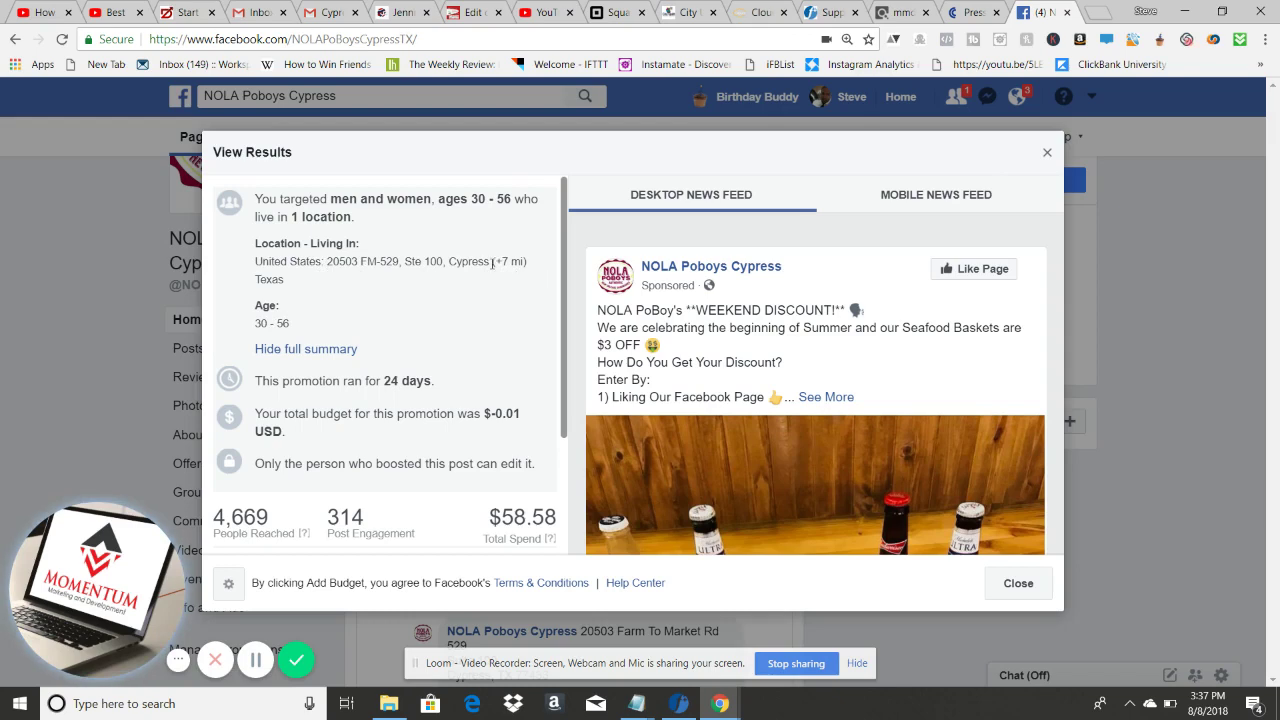
Check the Actions chart in the left panel, then close the results dialog.
scroll(512, 315, down, 1)
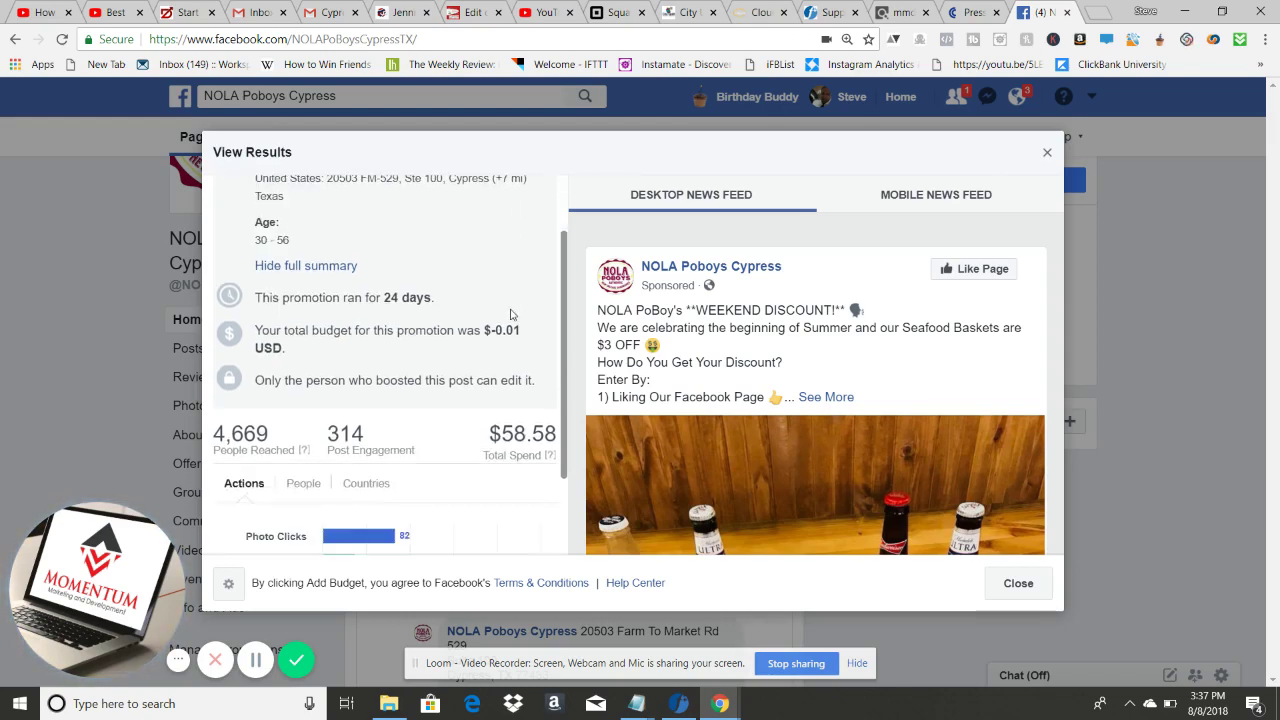
scroll(494, 332, down, 1)
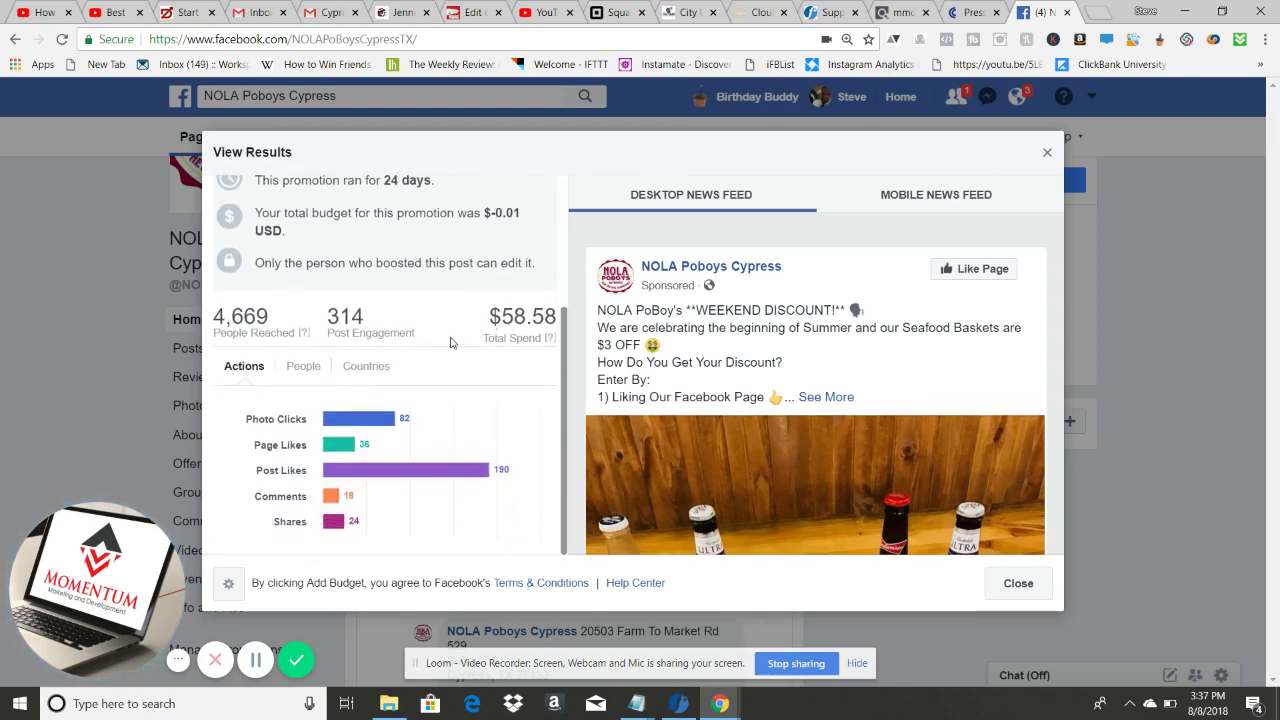
scroll(440, 440, up, 2)
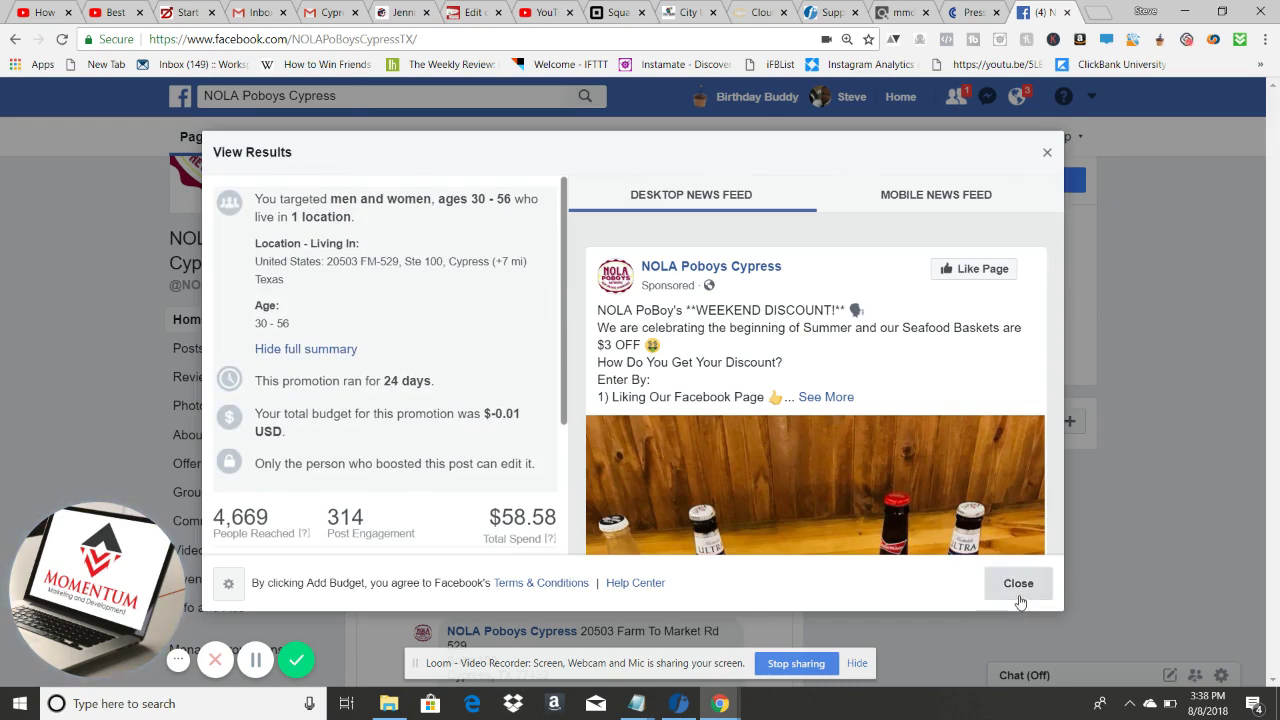
click(1018, 584)
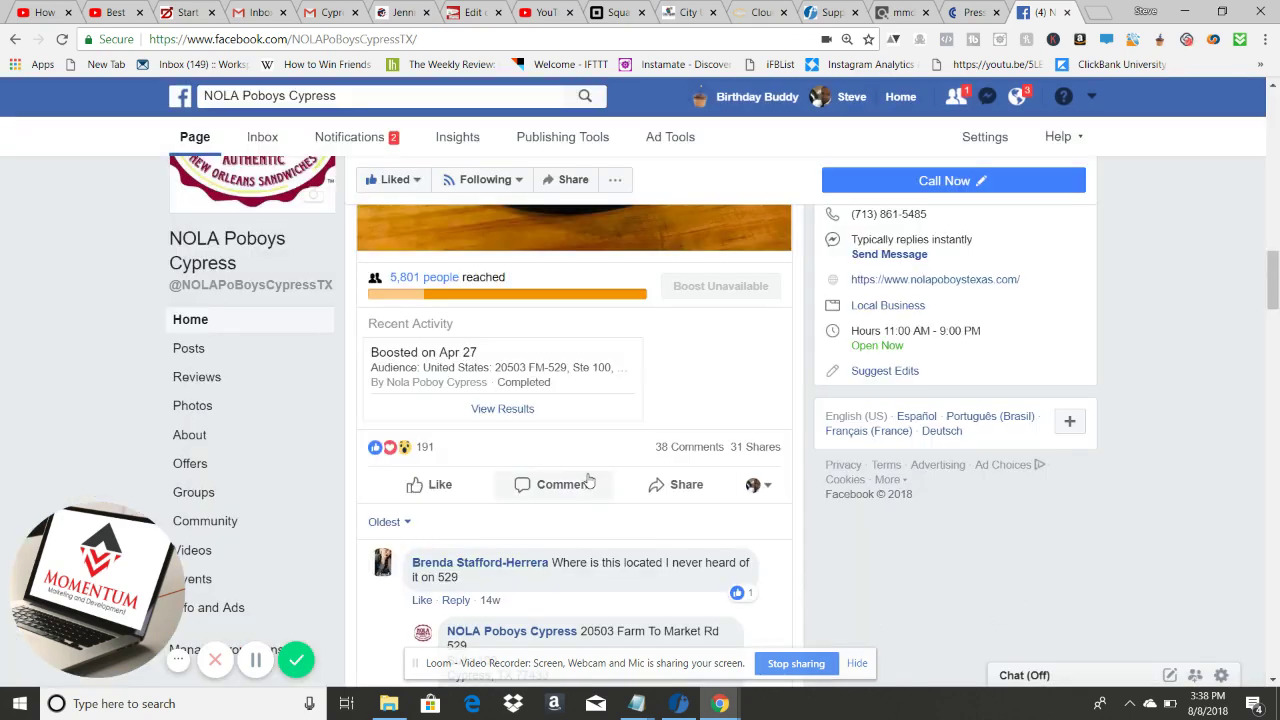
scroll(605, 490, down, 1)
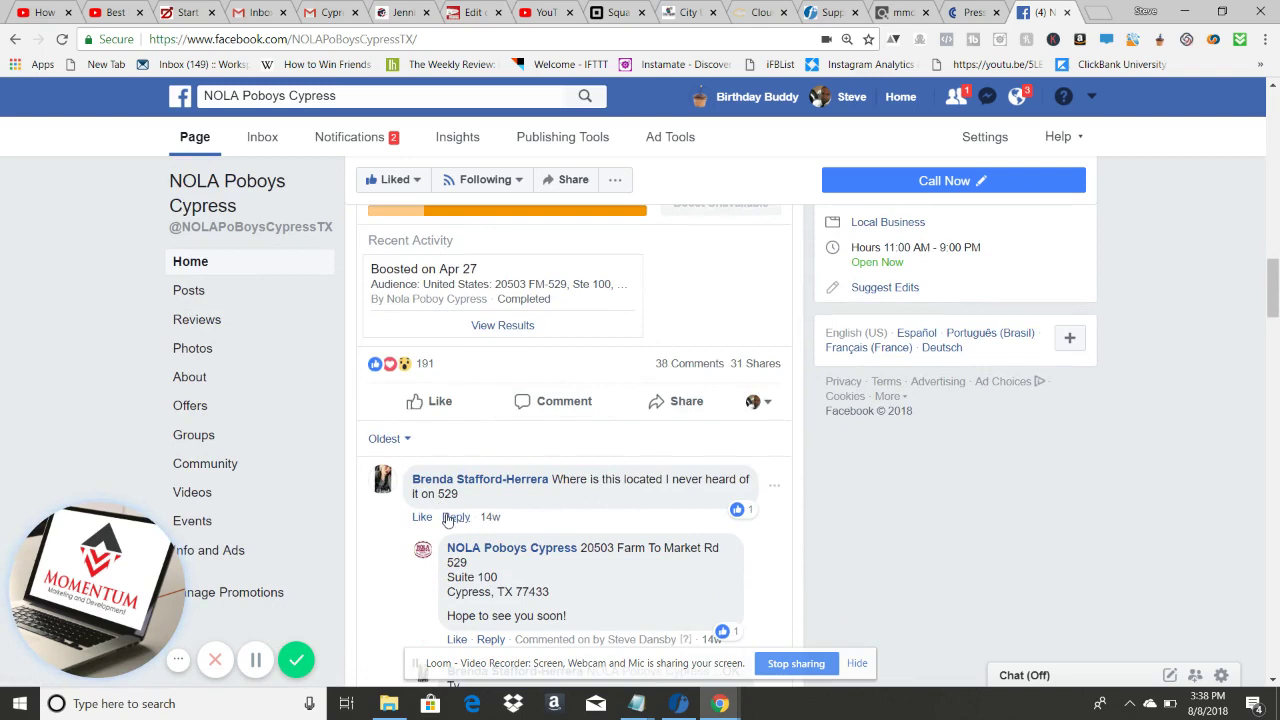
scroll(450, 510, down, 2)
mouse_move(460, 517)
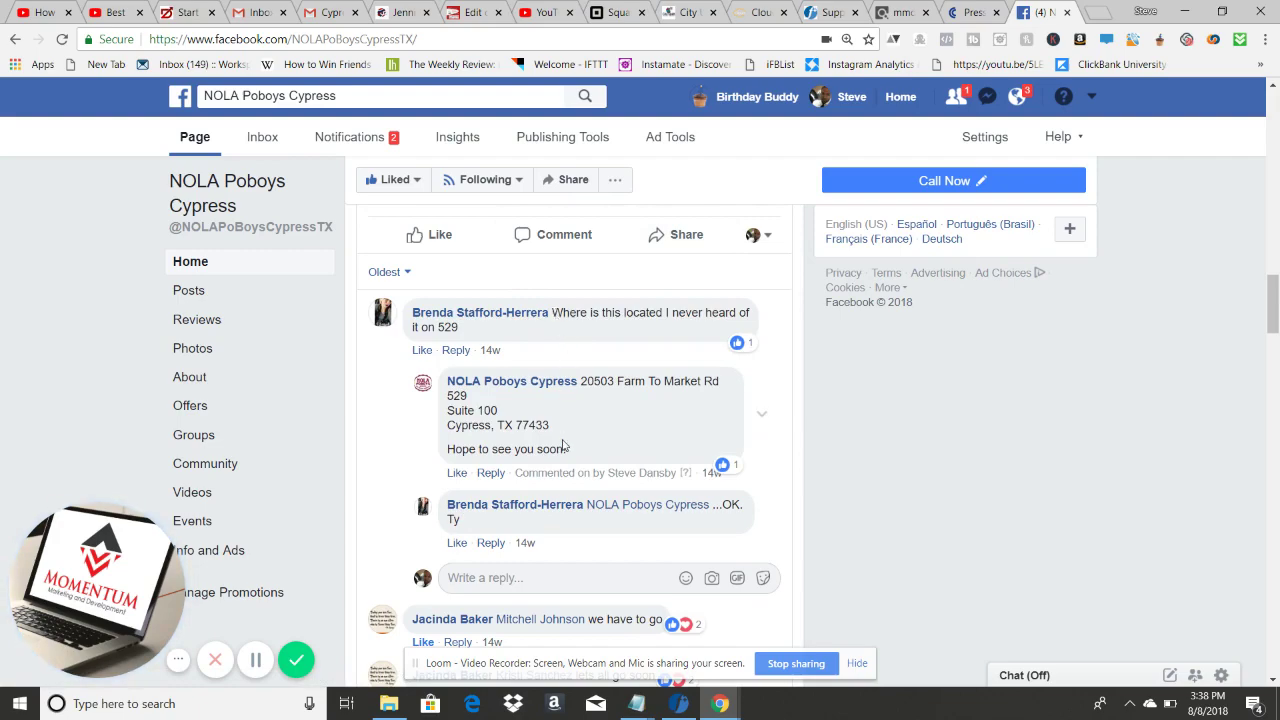
scroll(565, 440, up, 5)
scroll(610, 360, up, 6)
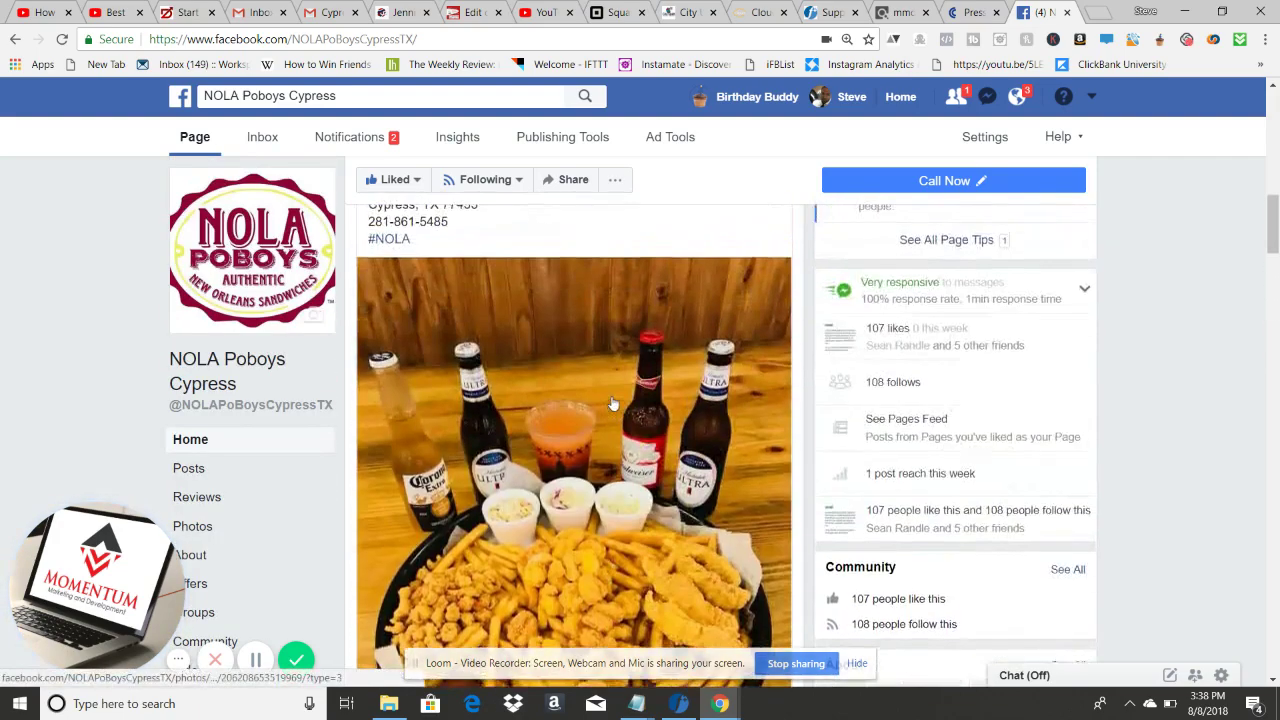
drag(474, 472, 371, 290)
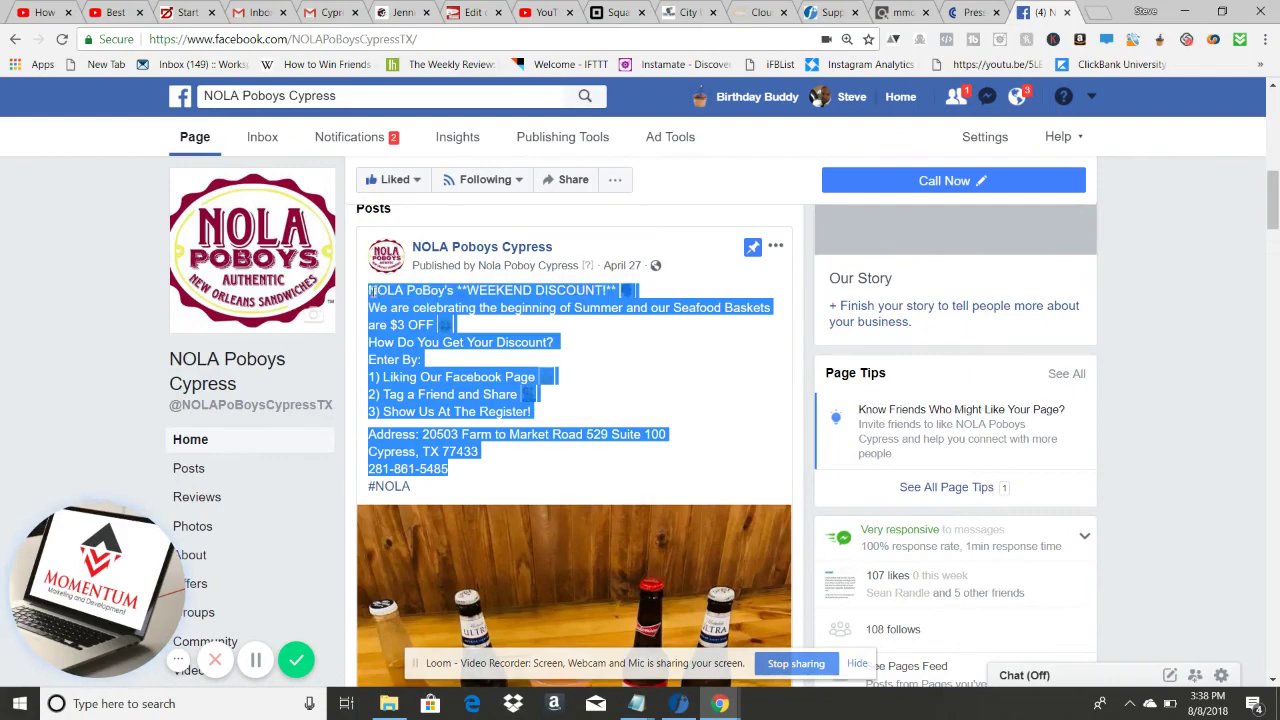
click(492, 341)
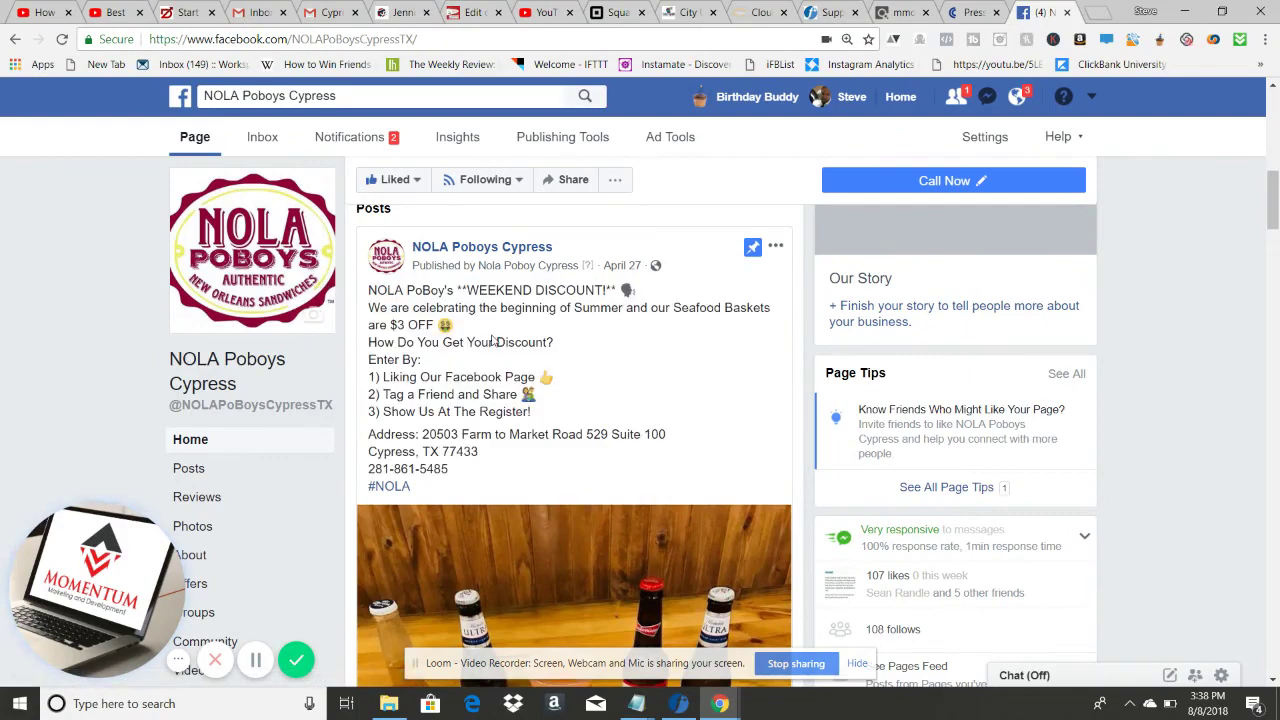
scroll(487, 360, down, 2)
scroll(487, 360, down, 3)
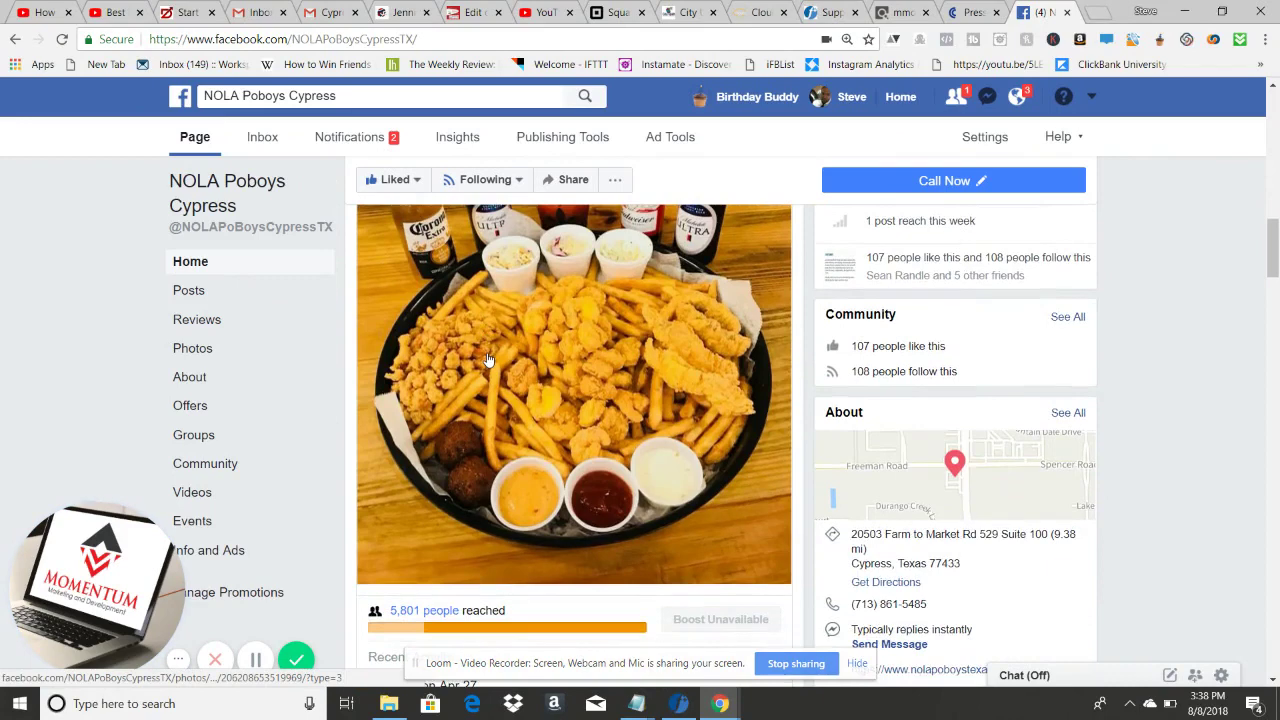
scroll(490, 360, down, 1)
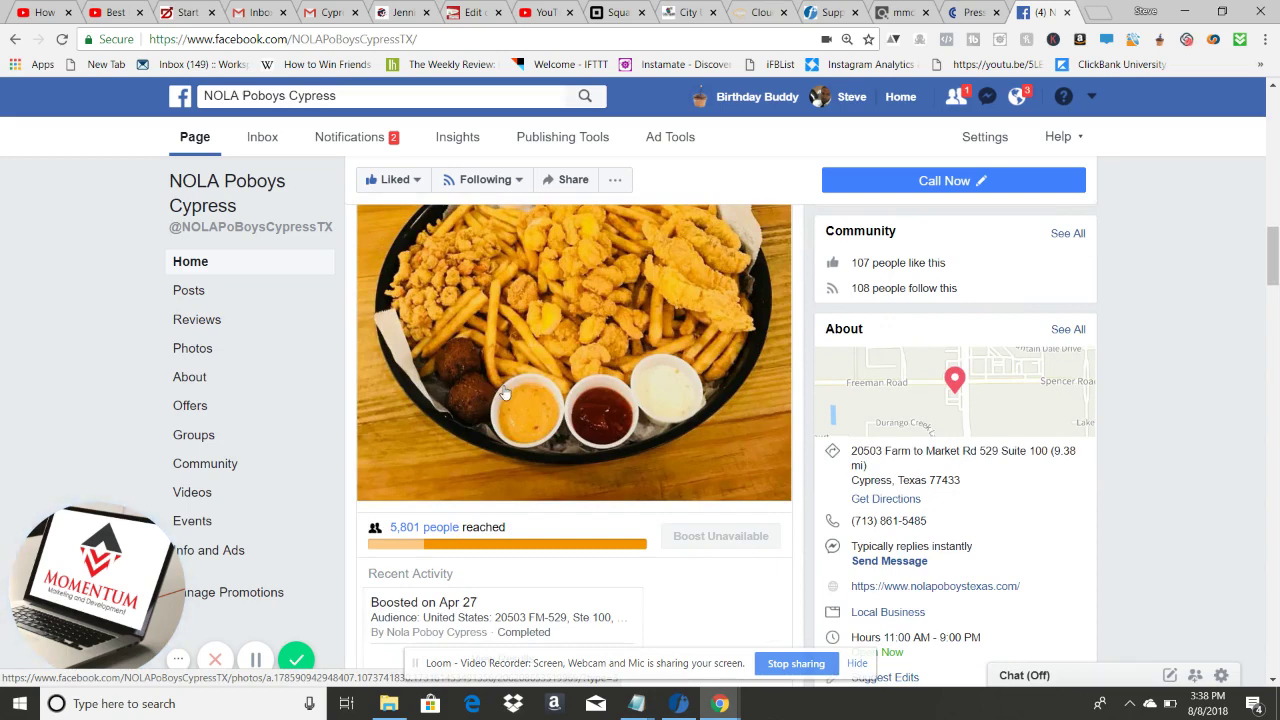
scroll(507, 369, down, 4)
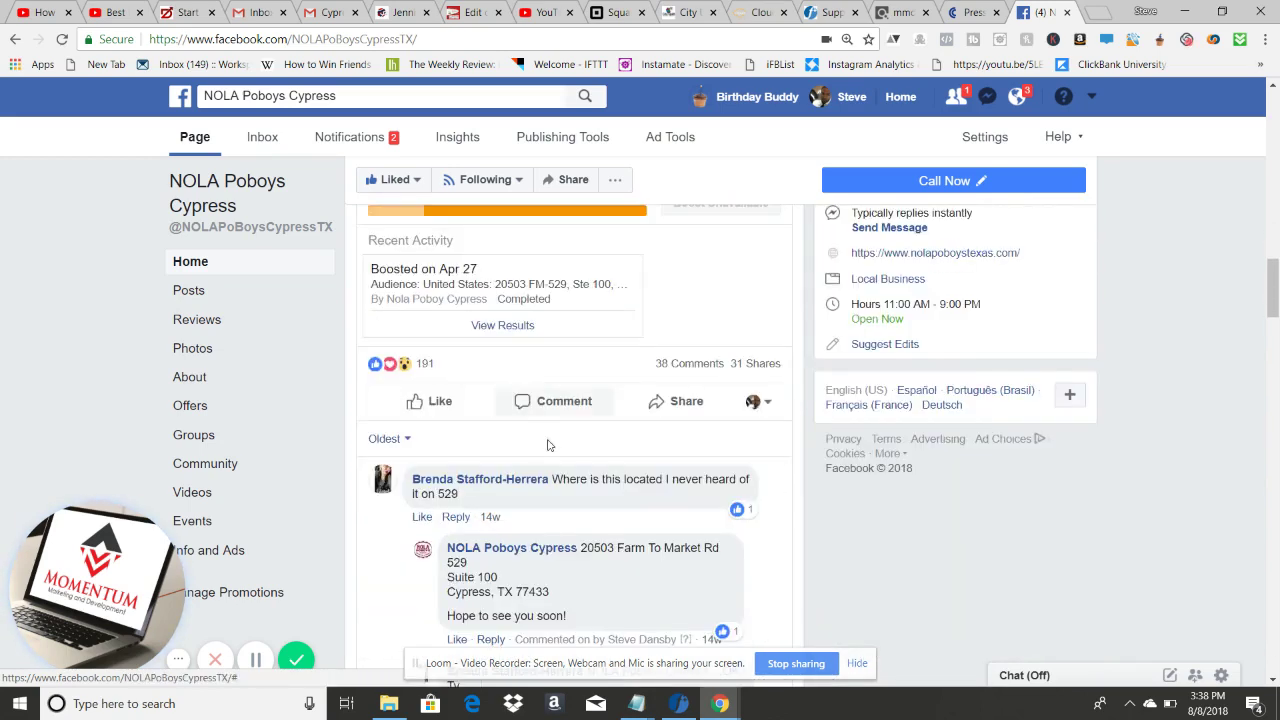
scroll(533, 506, up, 3)
scroll(533, 506, up, 1)
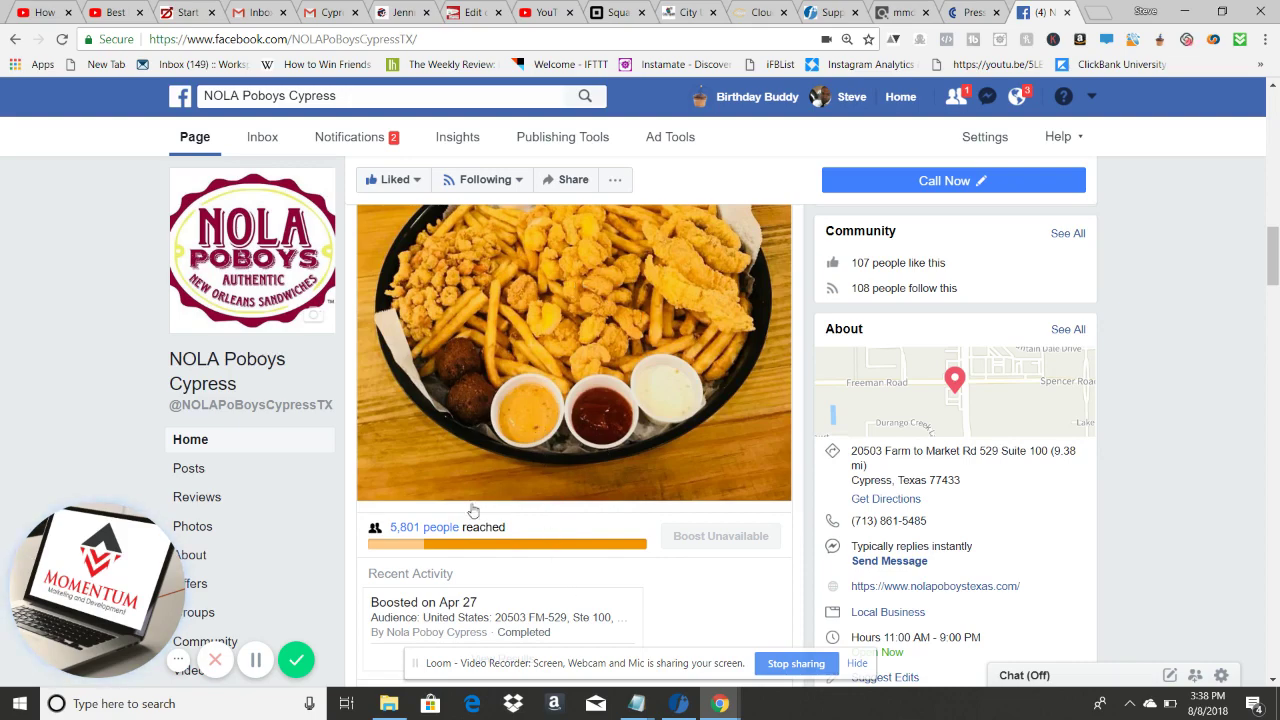
scroll(473, 511, down, 5)
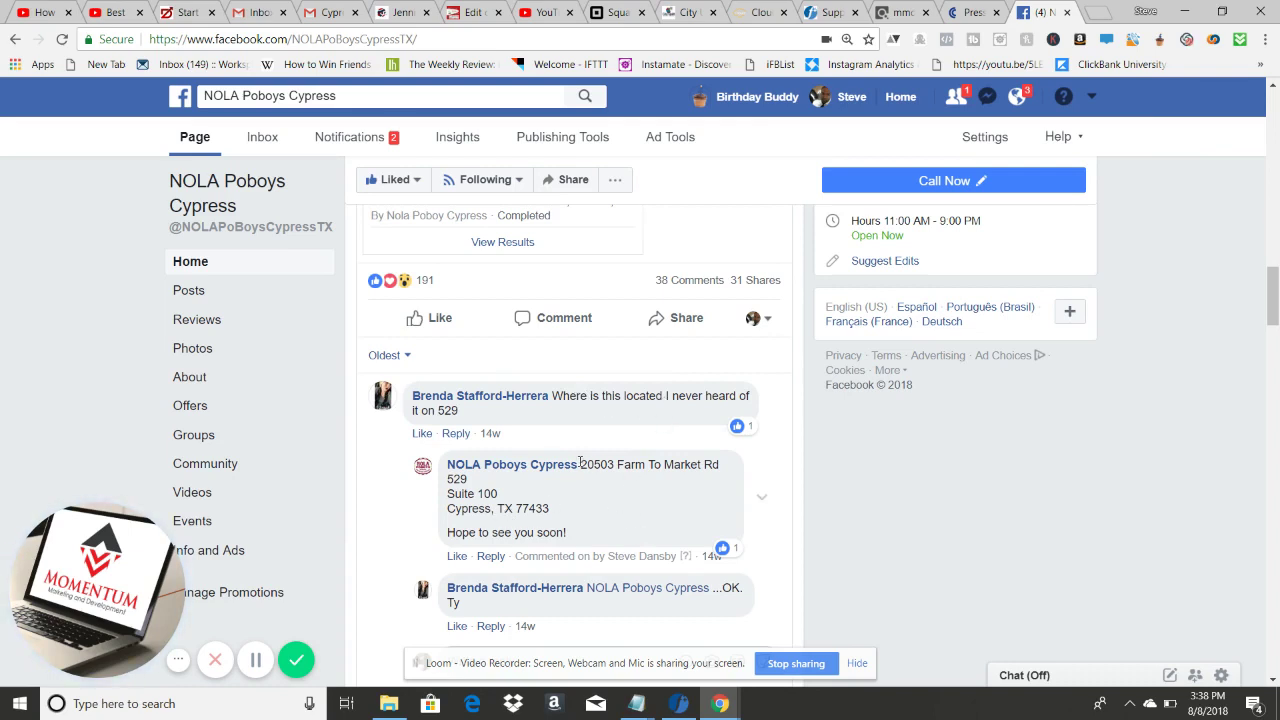
drag(581, 465, 588, 517)
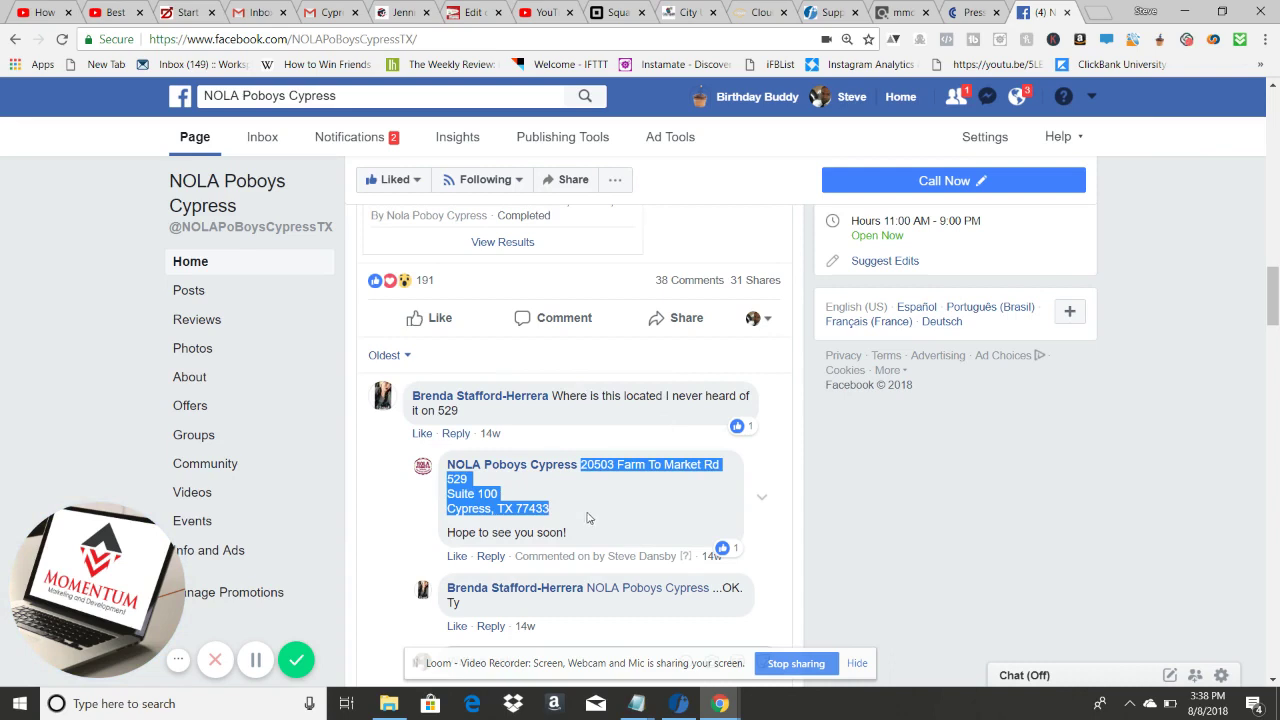